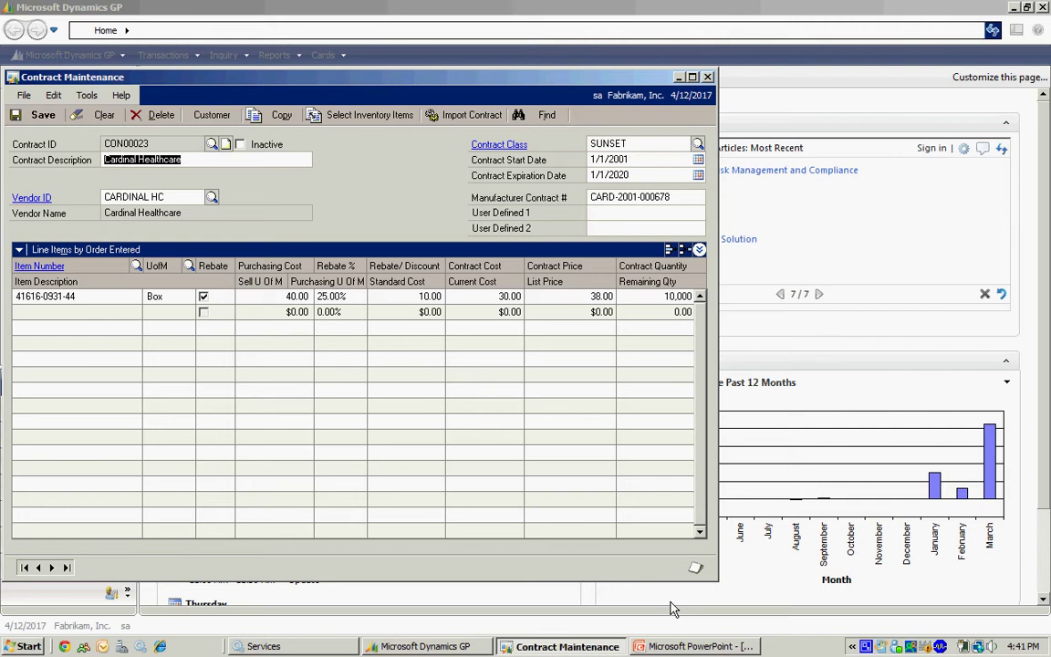
- Expand the Line Items grid so the Vecuronium 10MG Vial 10 item description is shown
{"action": "left_click", "coordinate": [698, 250]}
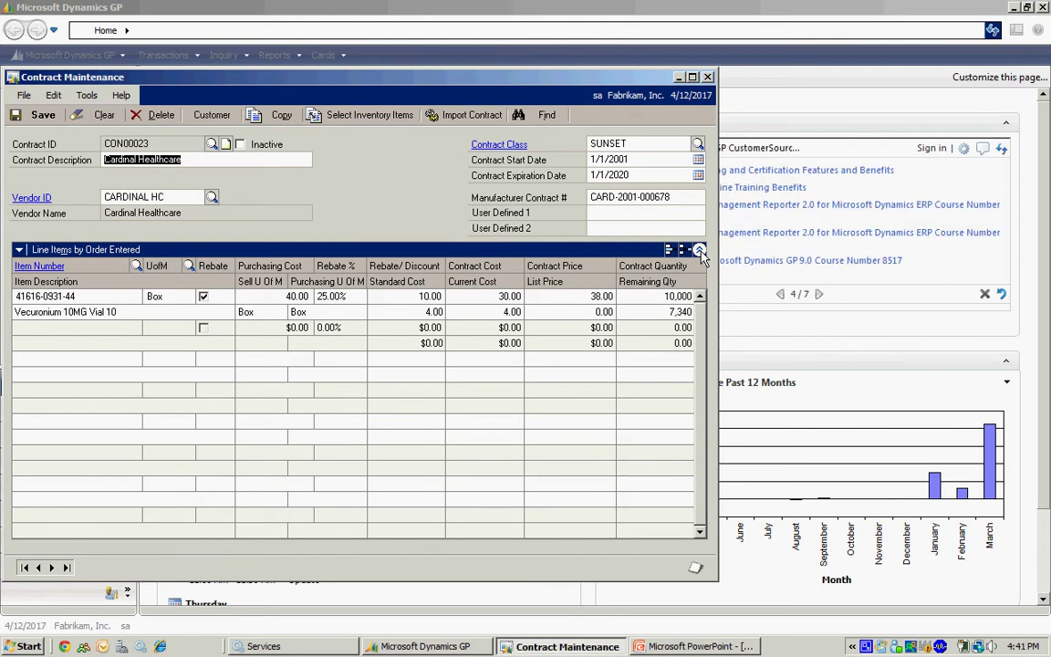
{"action": "left_click", "coordinate": [212, 115]}
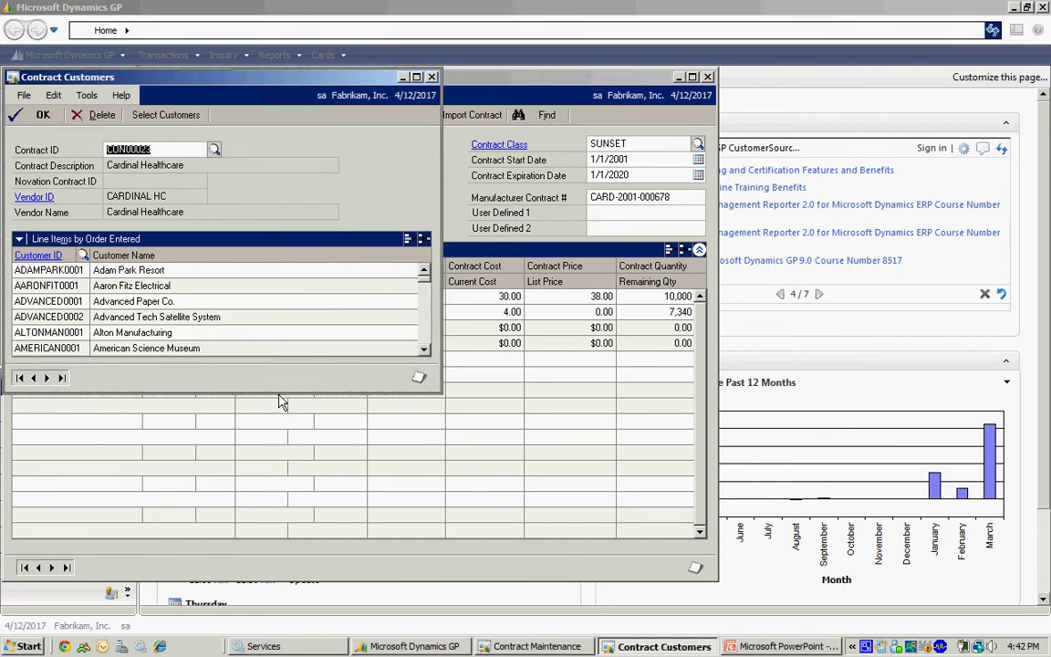
{"action": "left_click_drag", "start_coordinate": [281, 402], "coordinate": [294, 526]}
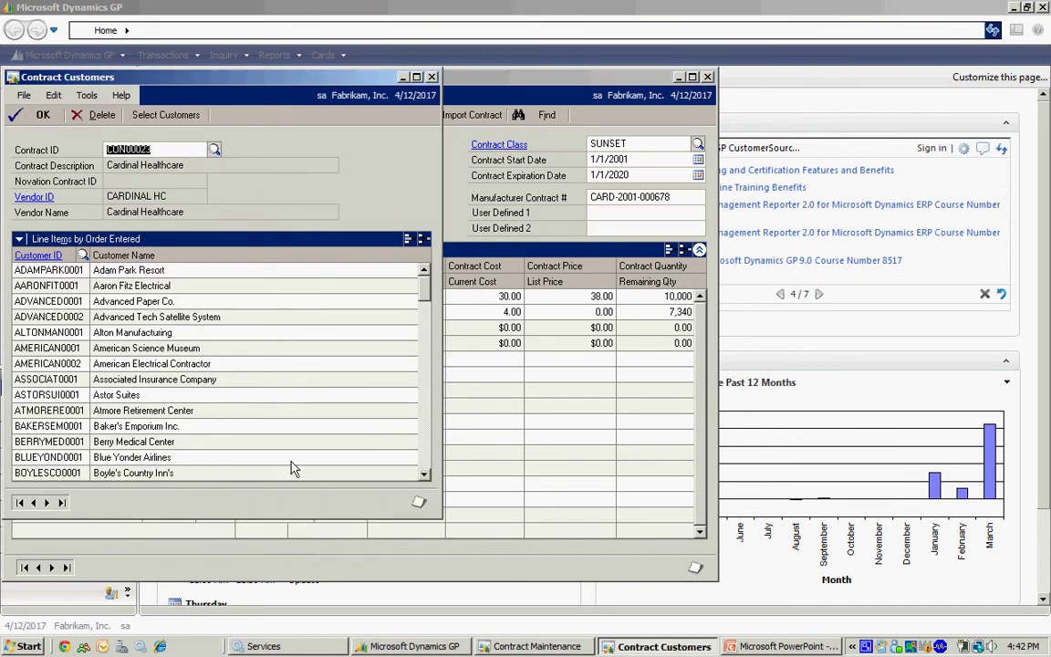
{"action": "left_click", "coordinate": [432, 77]}
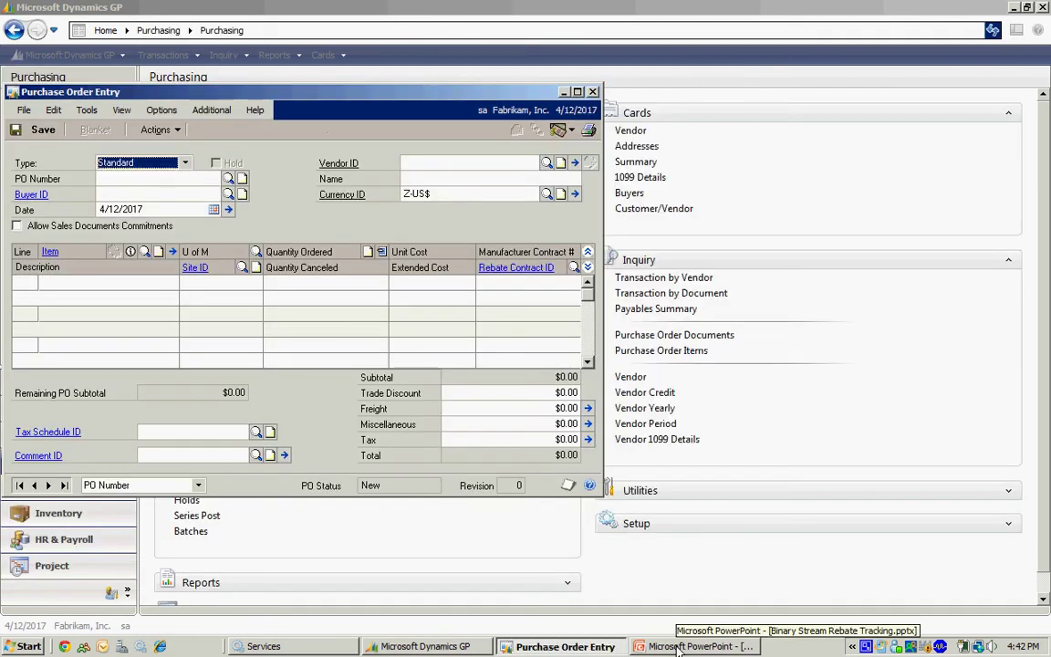
- Start purchase order PO2085 with CARDINAL HC as the vendor
{"action": "left_click", "coordinate": [677, 646]}
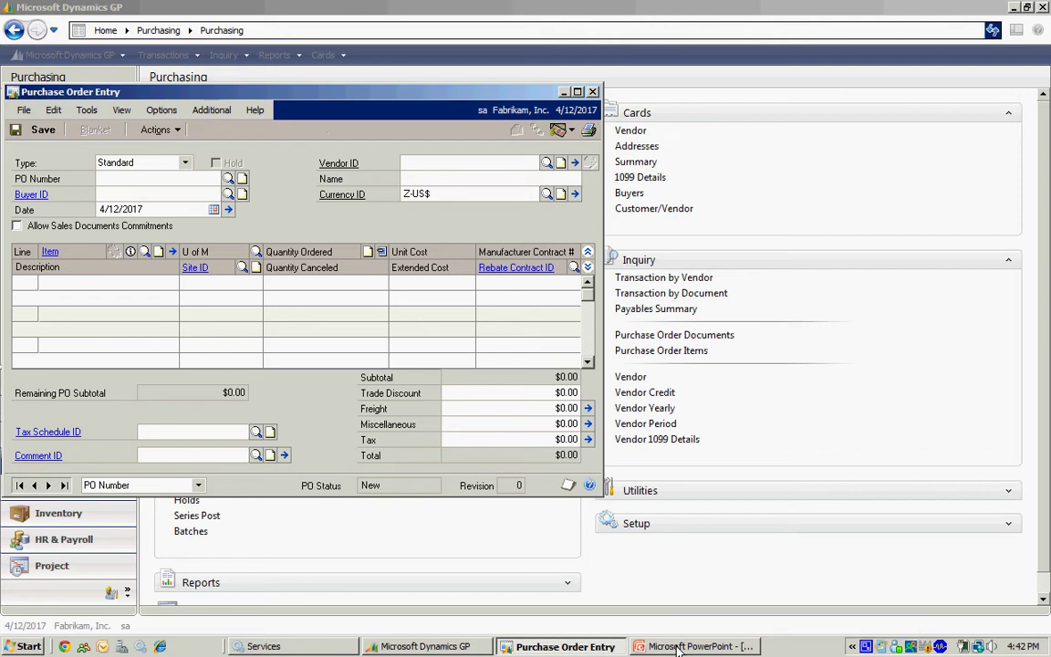
{"action": "key", "text": "Tab"}
{"action": "key", "text": "Tab"}
{"action": "key", "text": "Tab"}
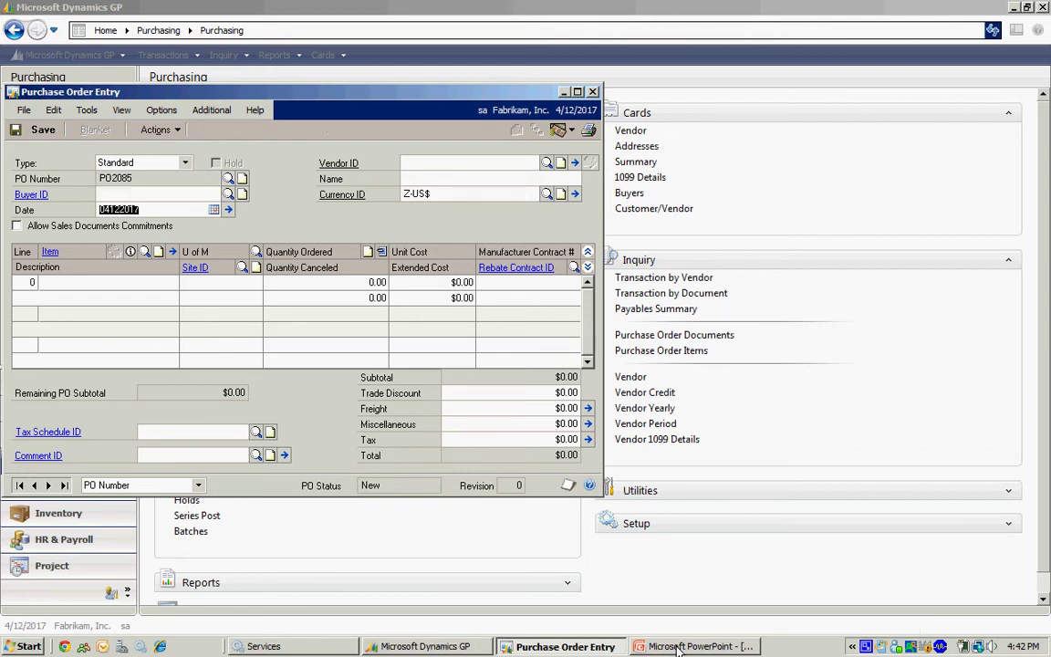
{"action": "key", "text": "Tab"}
{"action": "key", "text": "Tab"}
{"action": "type", "text": "CAR"}
{"action": "key", "text": "Down"}
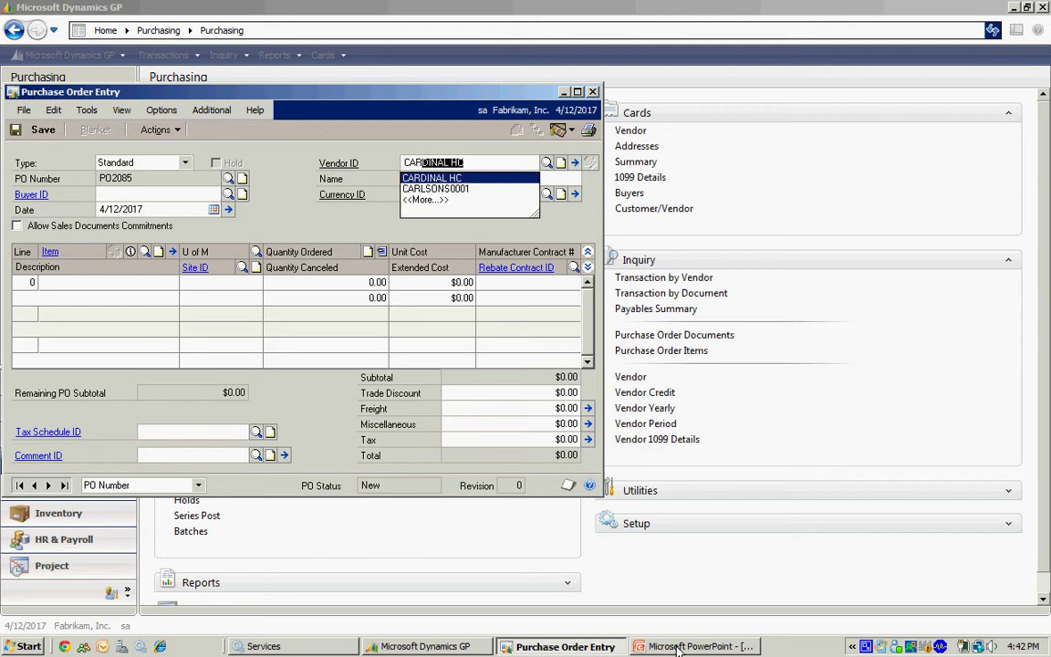
{"action": "key", "text": "Return"}
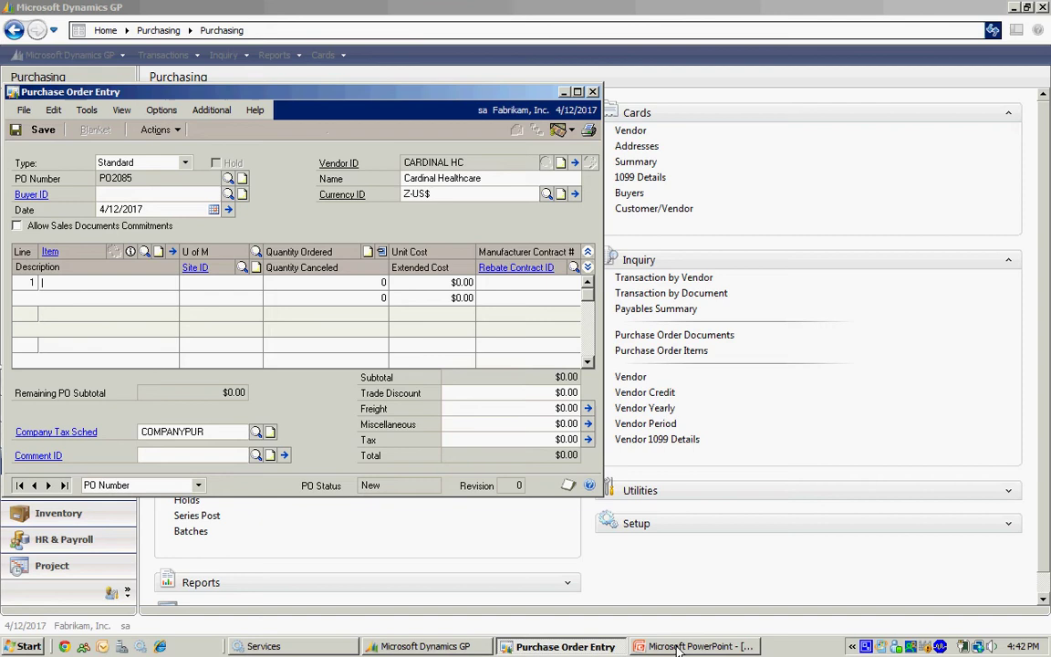
{"action": "type", "text": "416"}
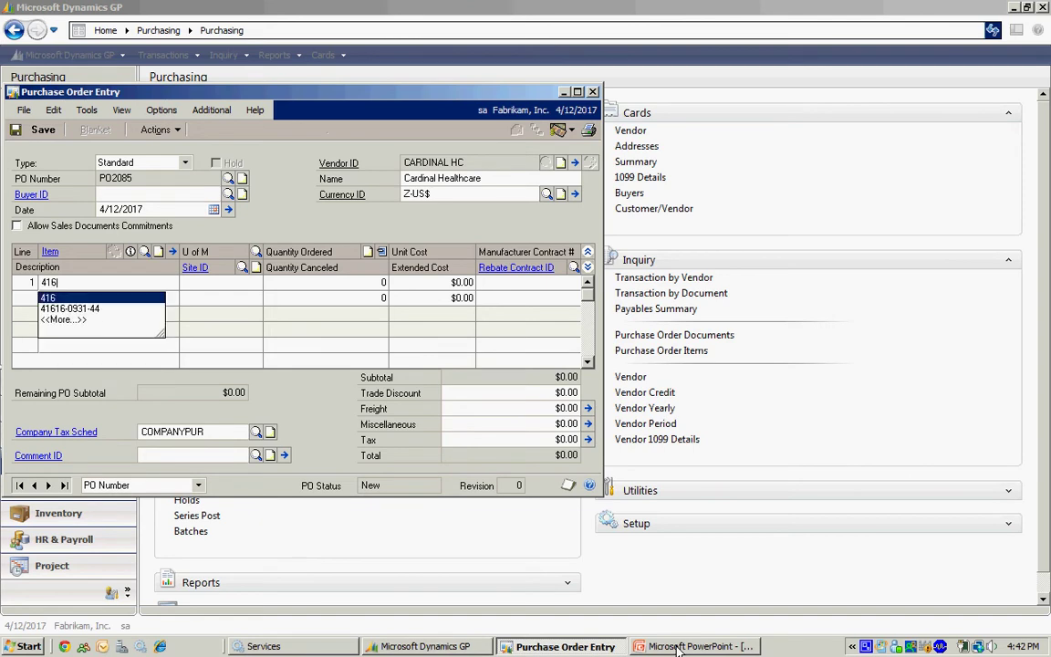
{"action": "key", "text": "Down"}
{"action": "key", "text": "Tab"}
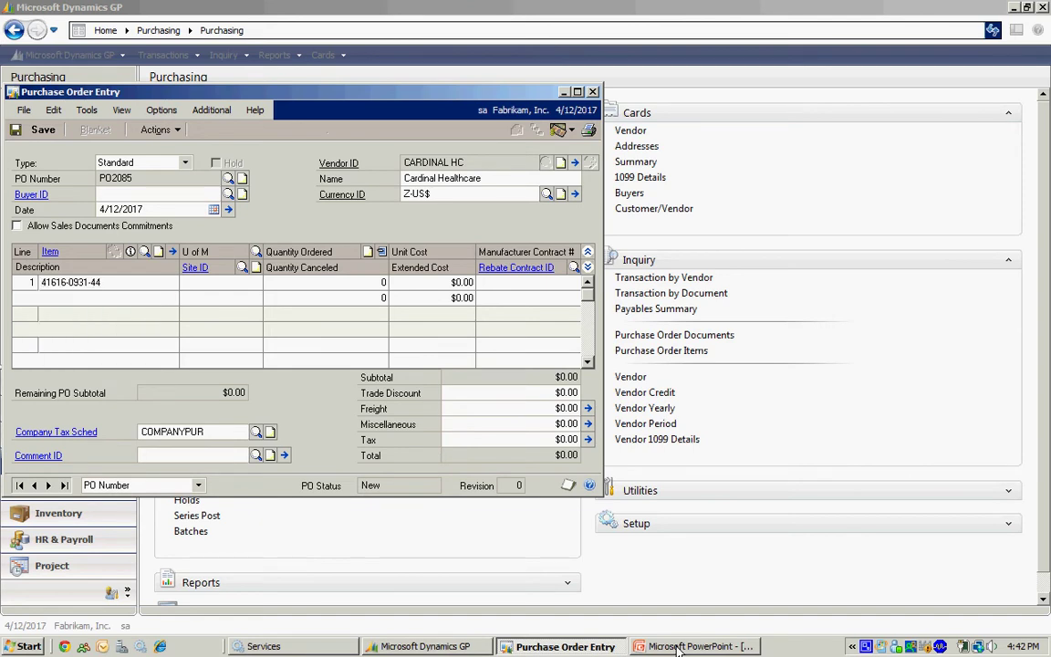
{"action": "type", "text": "12"}
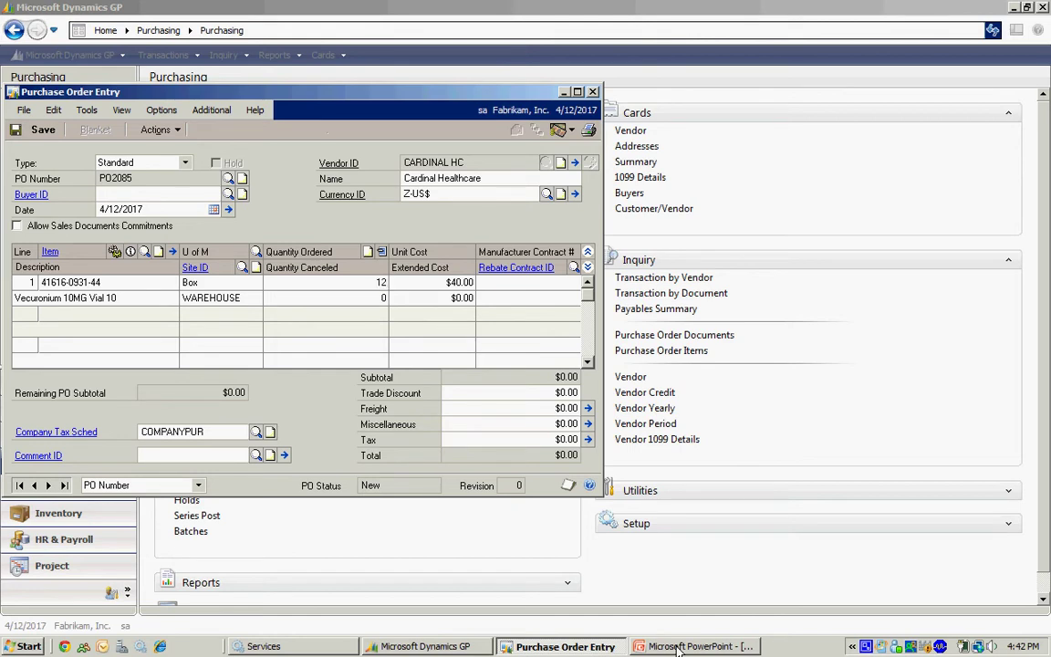
{"action": "key", "text": "Tab"}
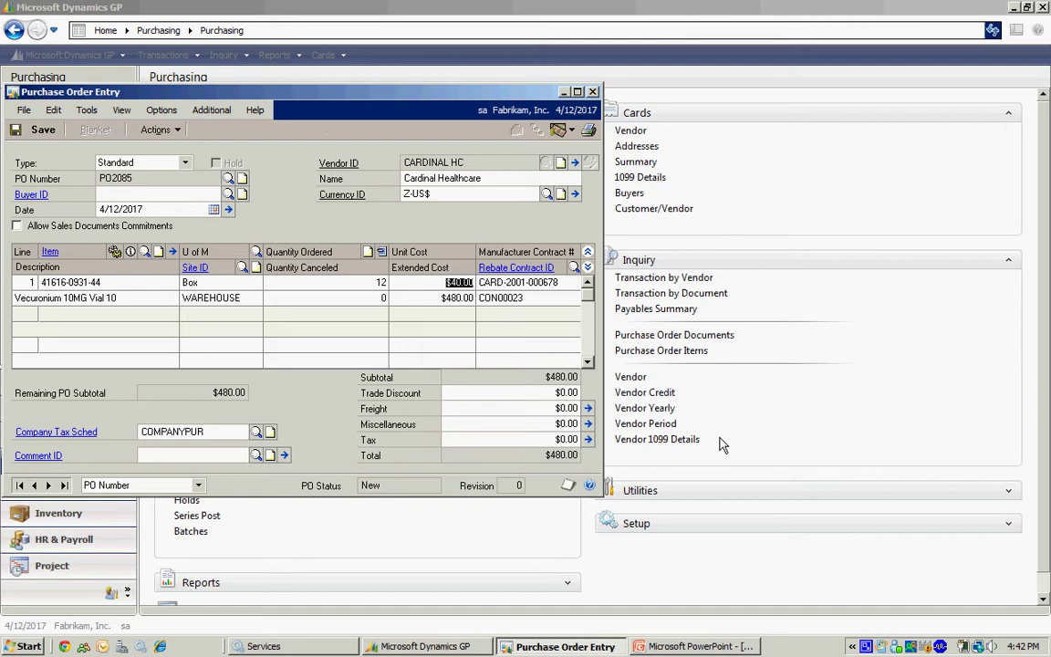
- Receive and invoice PO2085's line, assigning lot D1111 to the received units
{"action": "left_click", "coordinate": [155, 129]}
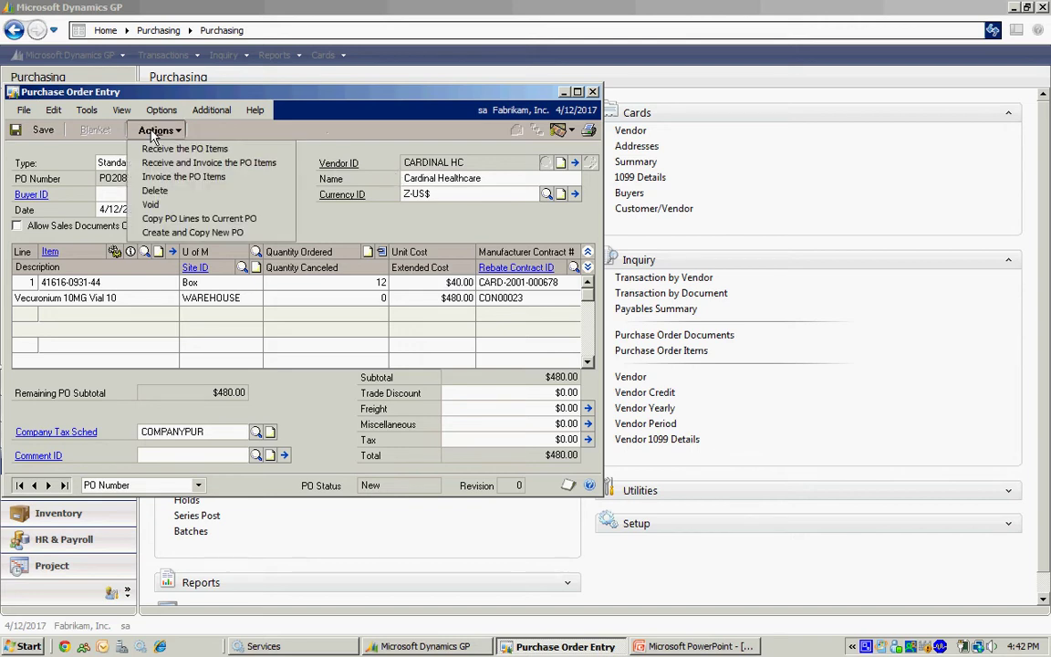
{"action": "left_click", "coordinate": [196, 163]}
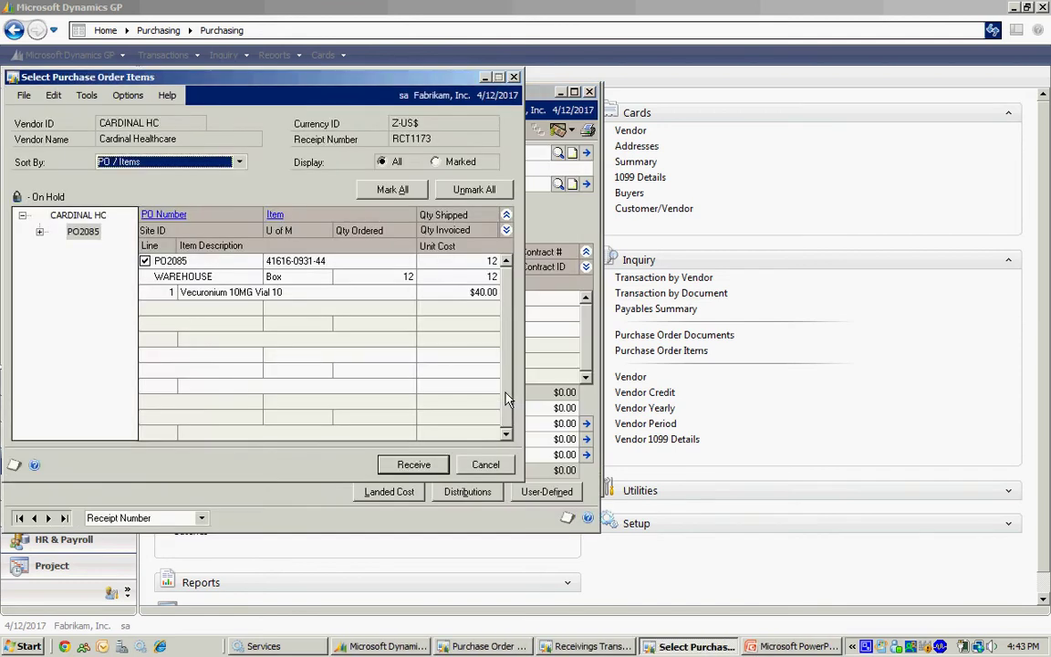
{"action": "left_click", "coordinate": [412, 463]}
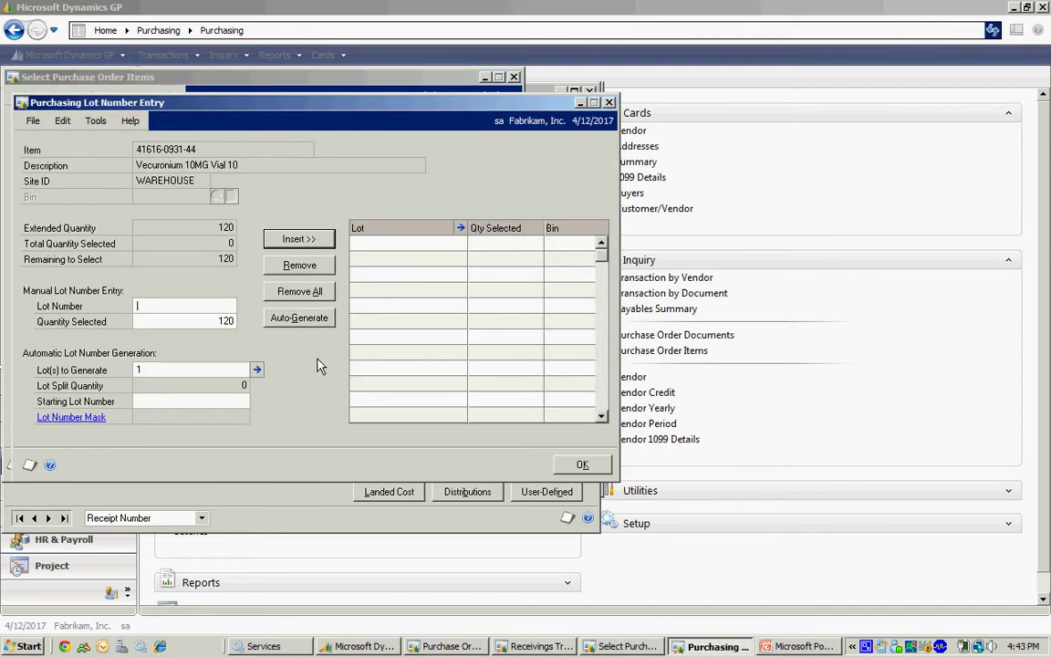
{"action": "type", "text": "D1111"}
{"action": "left_click", "coordinate": [284, 239]}
{"action": "left_click", "coordinate": [580, 465]}
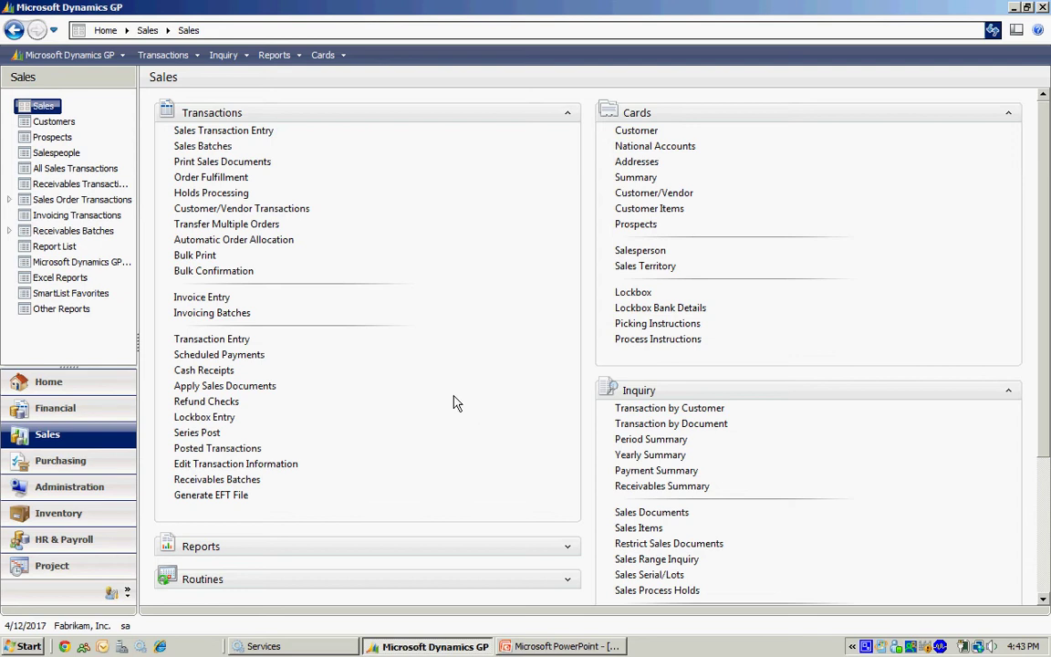
- Start a new sales order for customer Adam Park Resort in a newly created batch
{"action": "left_click", "coordinate": [232, 134]}
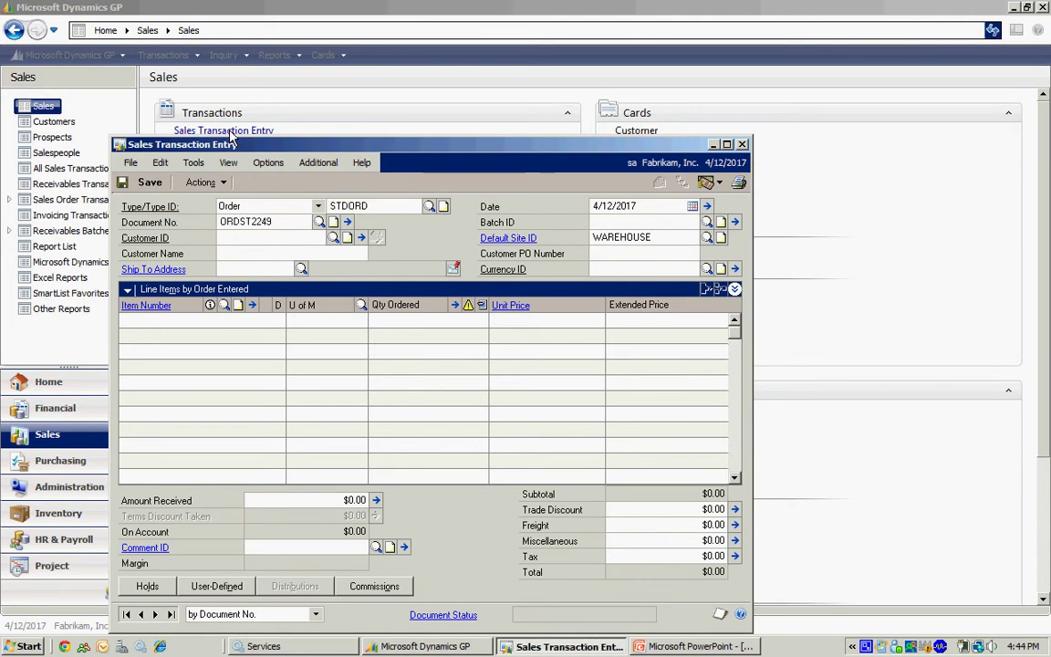
{"action": "key", "text": "Tab"}
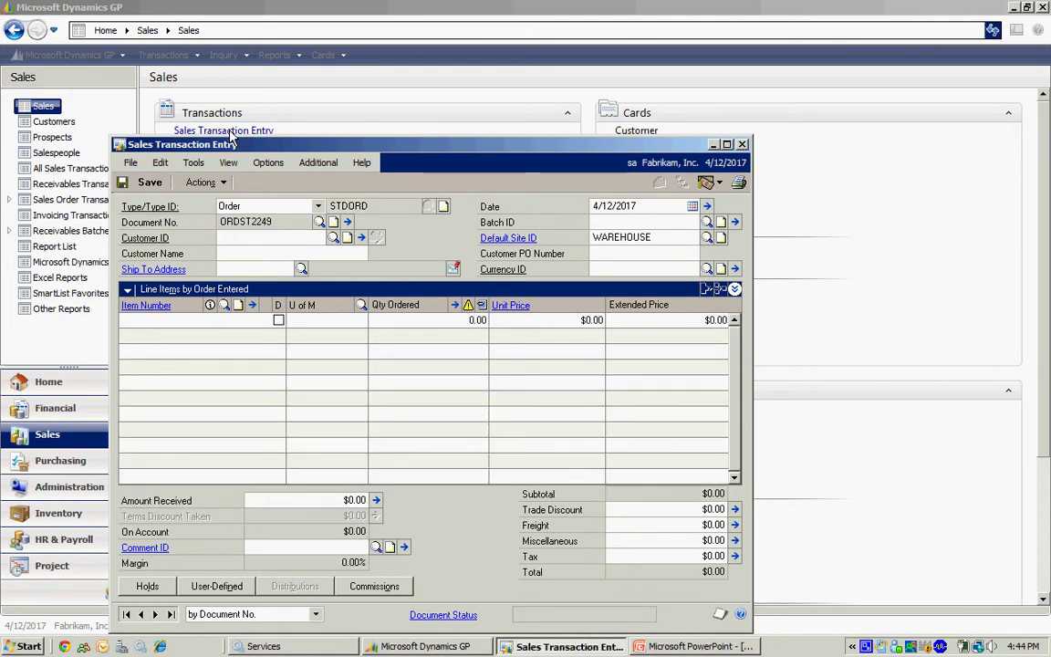
{"action": "left_click", "coordinate": [333, 237]}
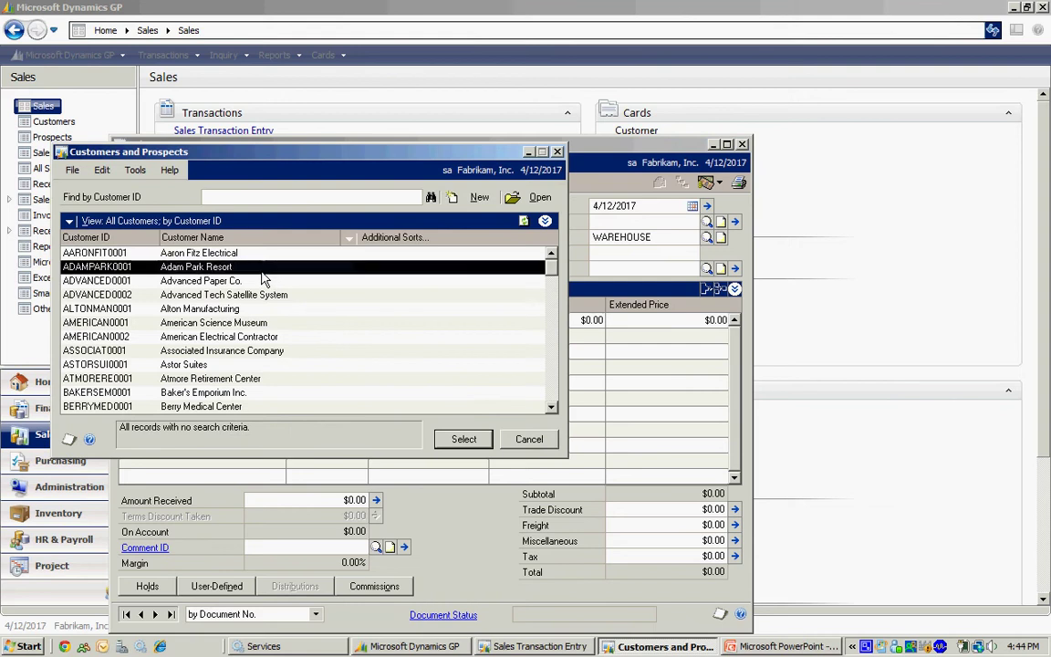
{"action": "key", "text": "Return"}
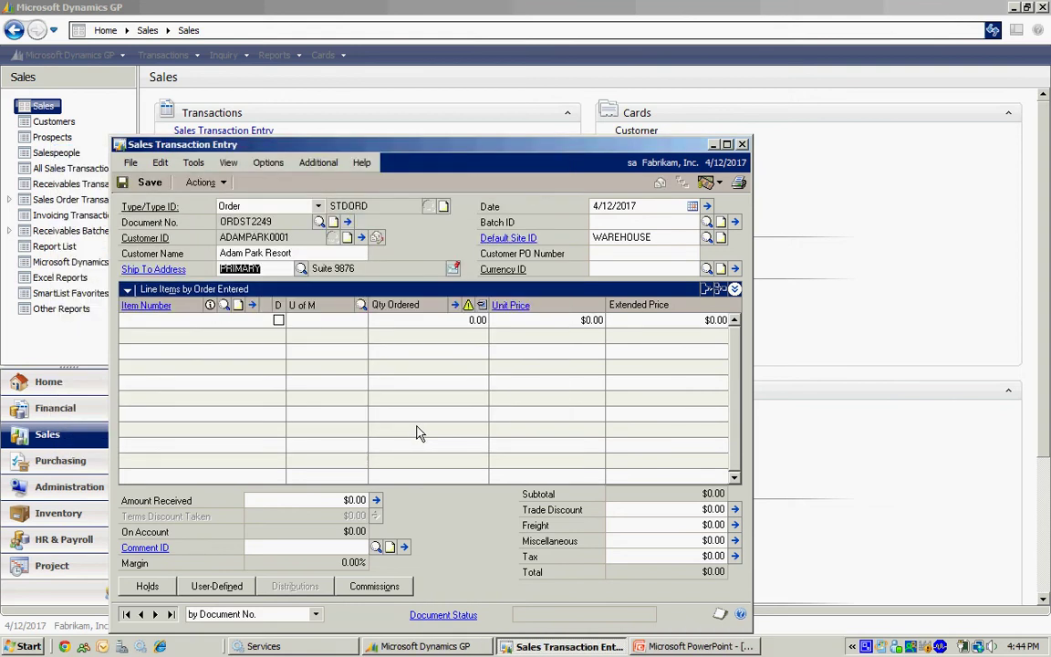
{"action": "type", "text": "STEVE"}
{"action": "key", "text": "Tab"}
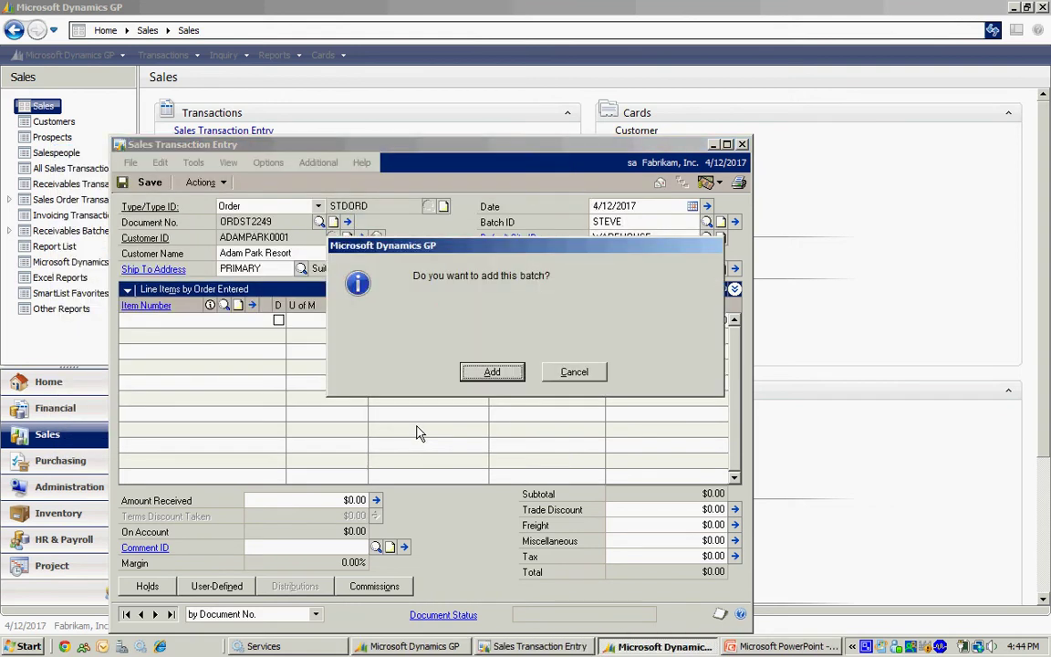
{"action": "key", "text": "Return"}
{"action": "key", "text": "ctrl+s"}
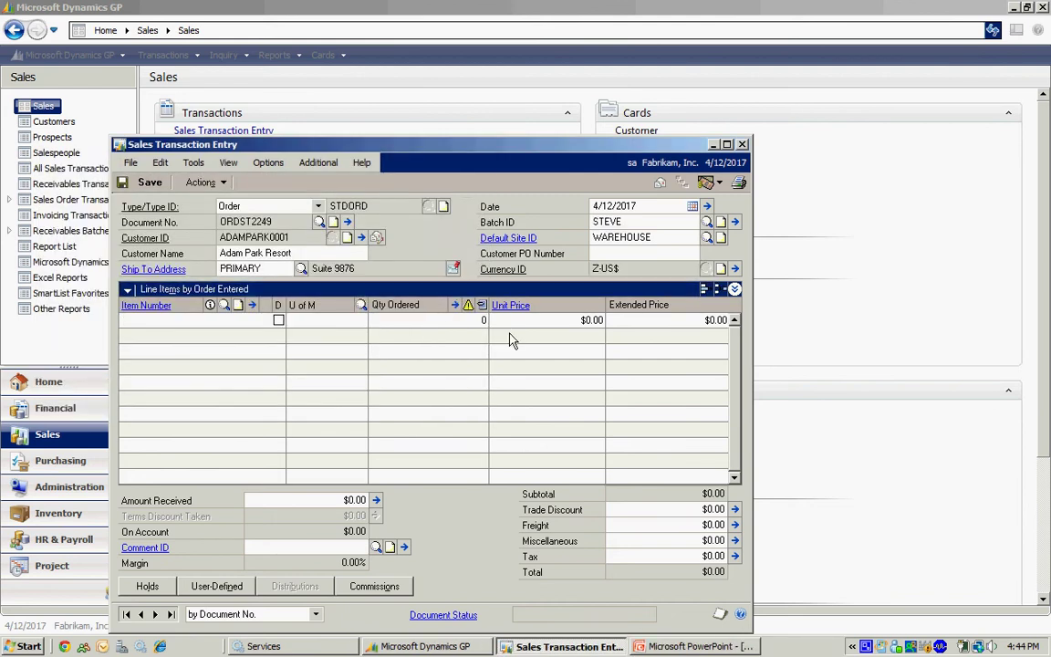
{"action": "type", "text": "4"}
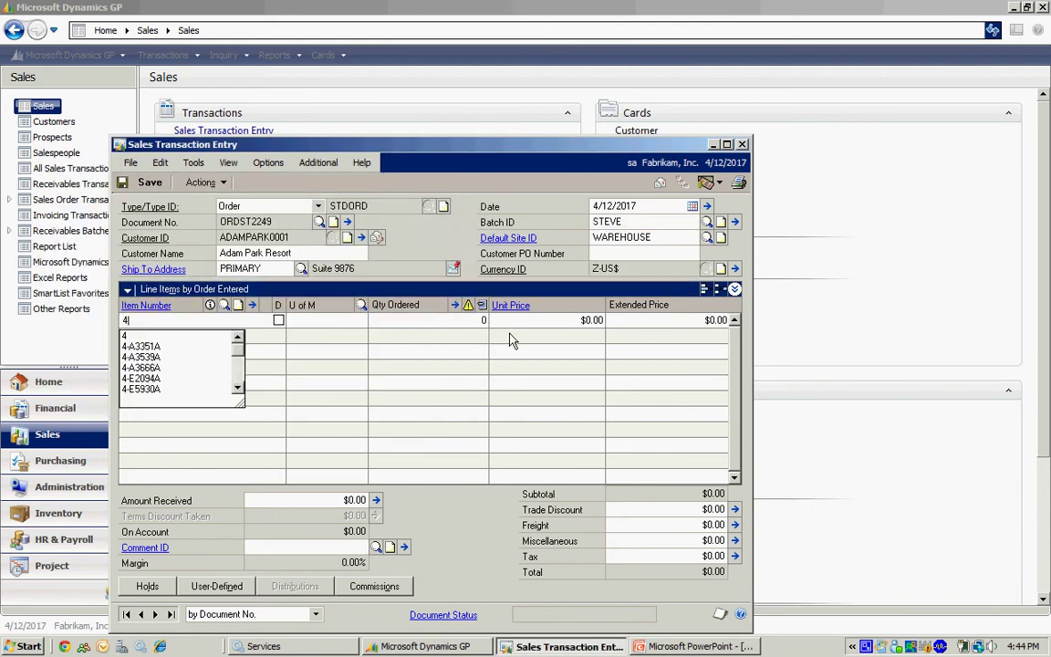
{"action": "type", "text": "A6"}
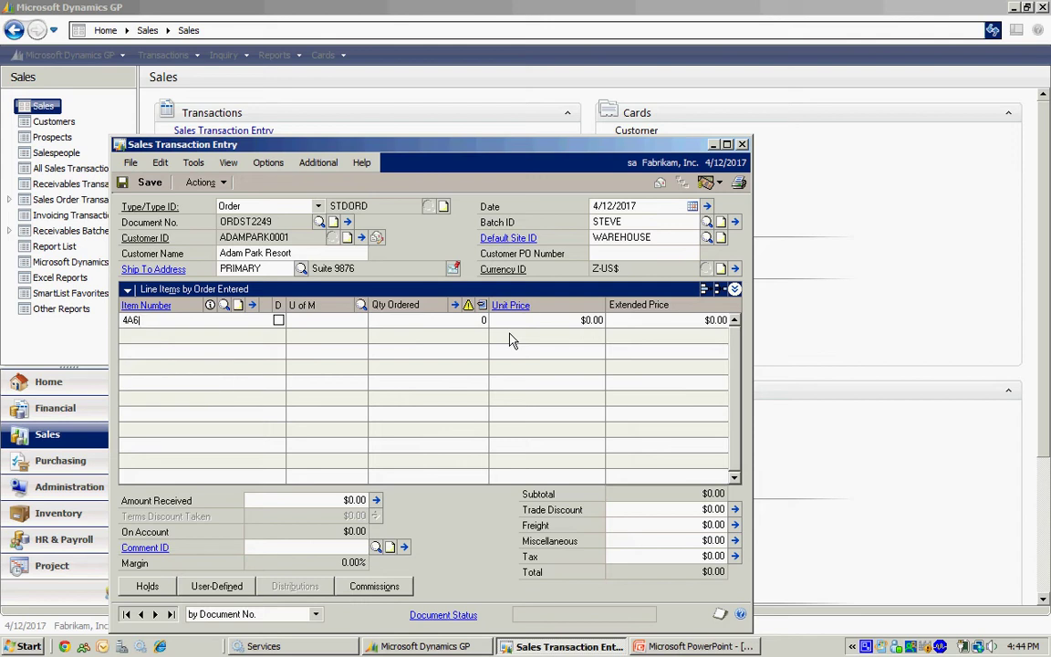
{"action": "key", "text": "BackSpace"}
{"action": "key", "text": "BackSpace"}
{"action": "type", "text": "16"}
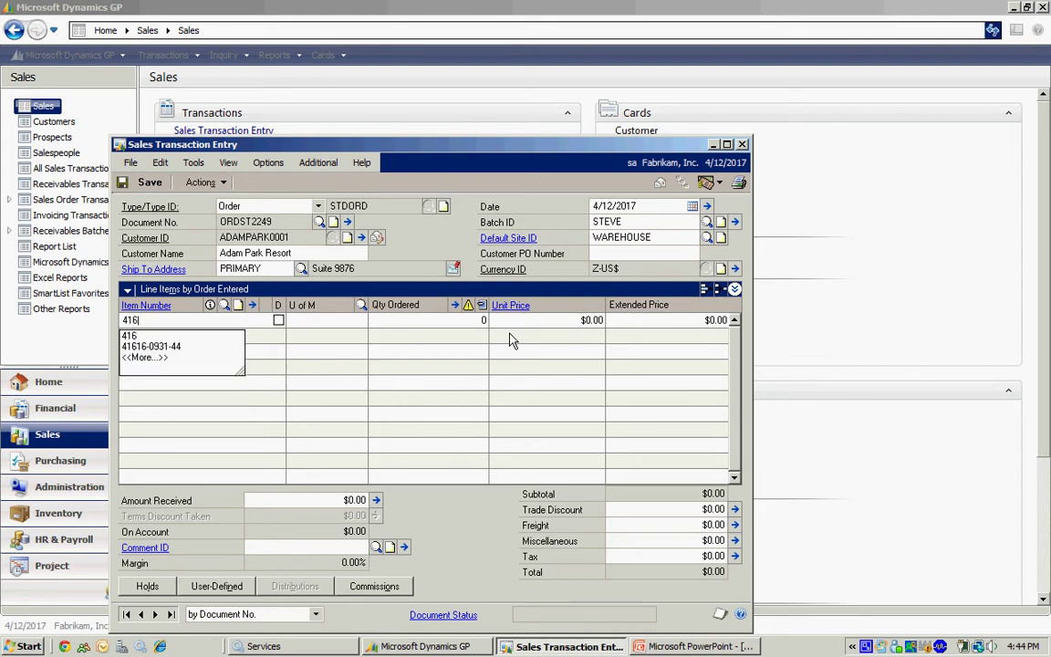
{"action": "key", "text": "Down"}
{"action": "key", "text": "Return"}
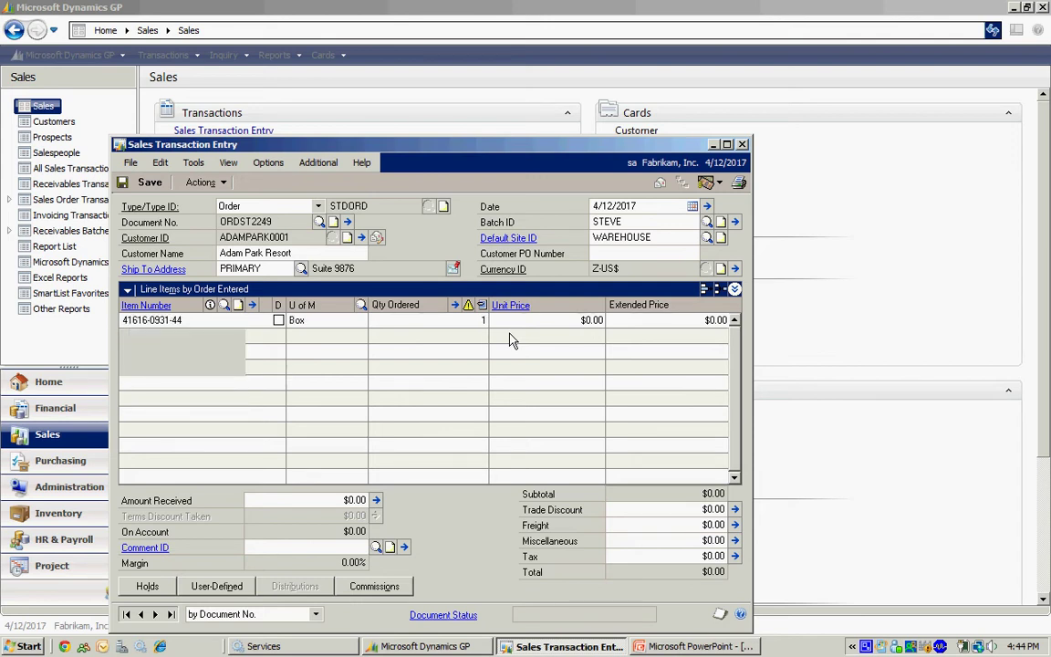
{"action": "type", "text": "12"}
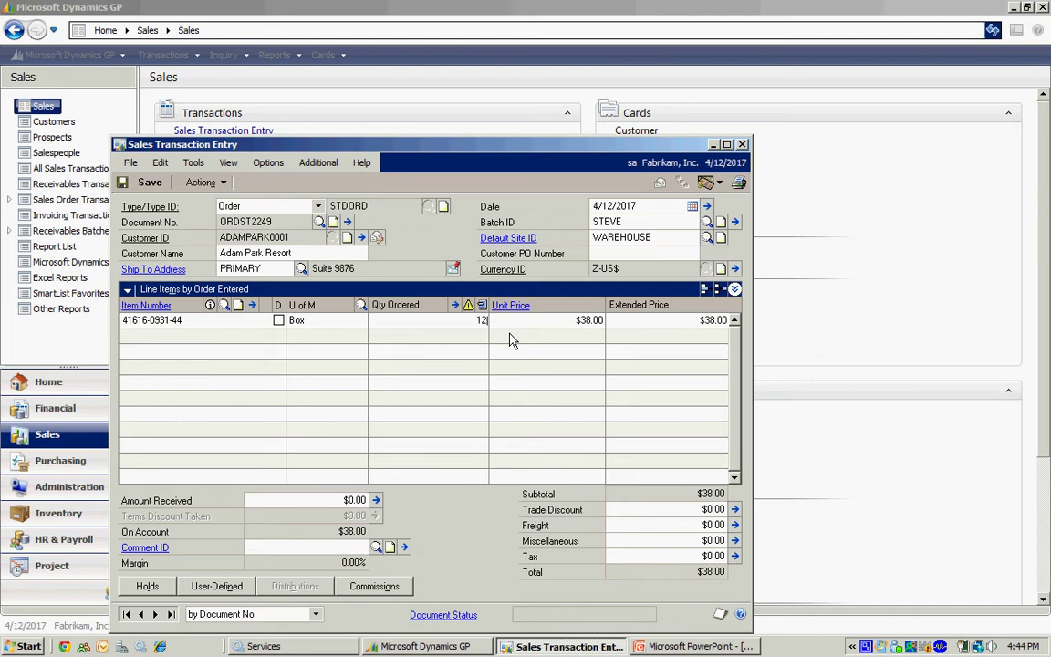
{"action": "key", "text": "Tab"}
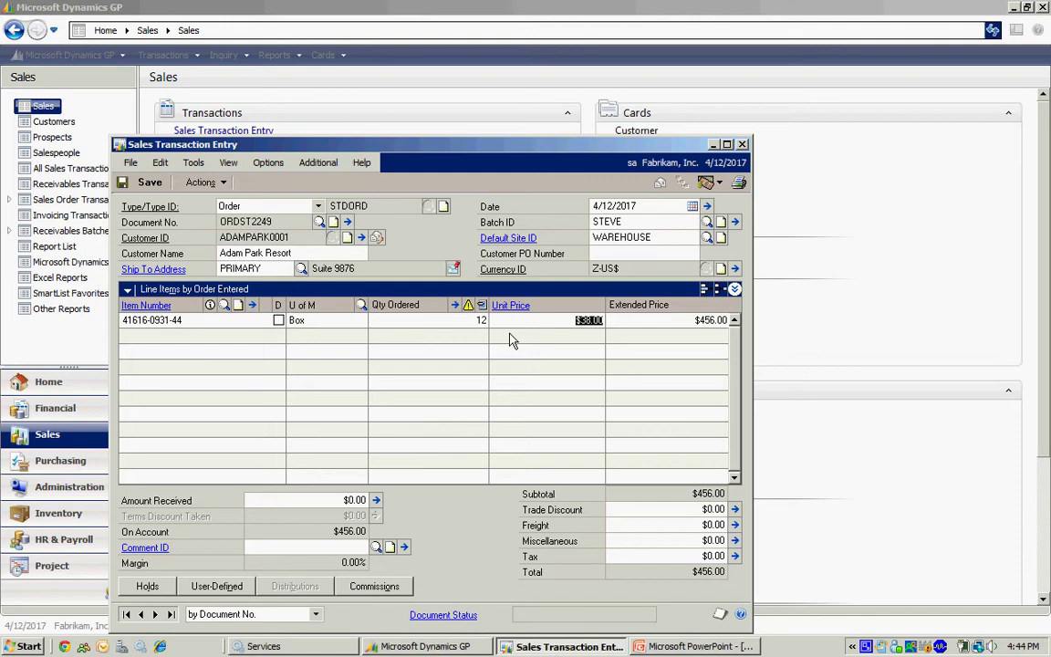
{"action": "key", "text": "Tab"}
{"action": "key", "text": "Tab"}
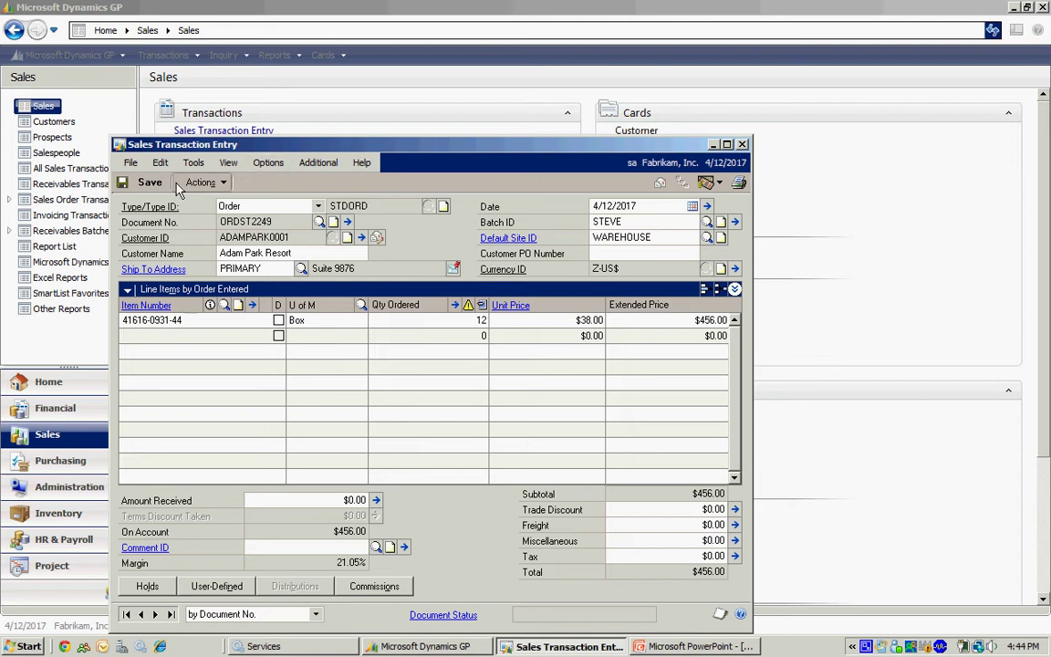
- Transfer the sales order to an invoice, including totals and deposits
{"action": "left_click", "coordinate": [203, 183]}
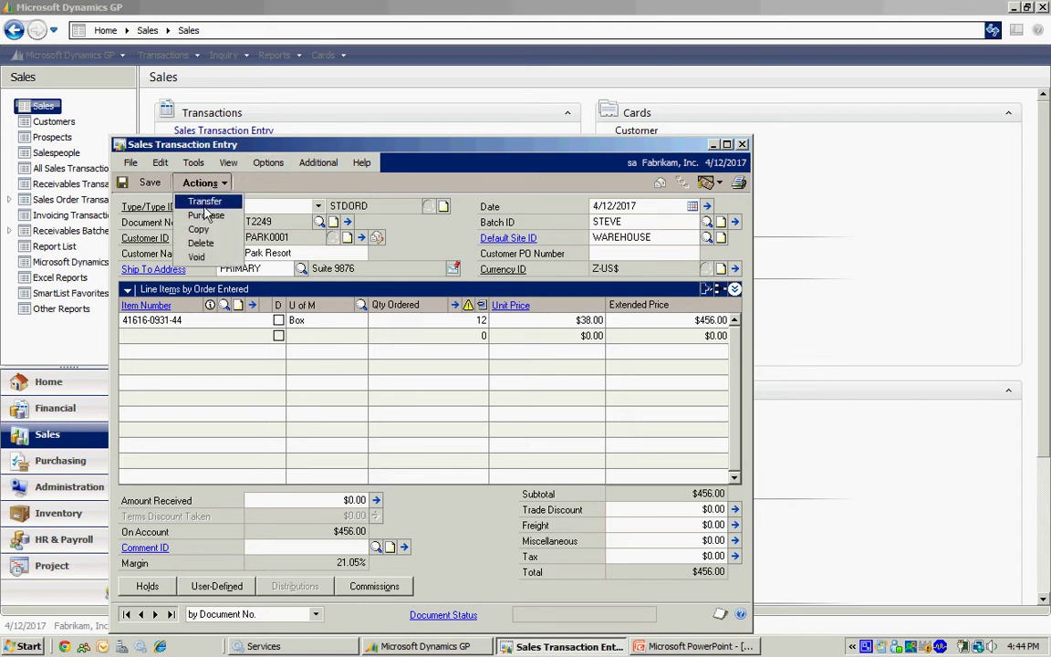
{"action": "left_click", "coordinate": [212, 202]}
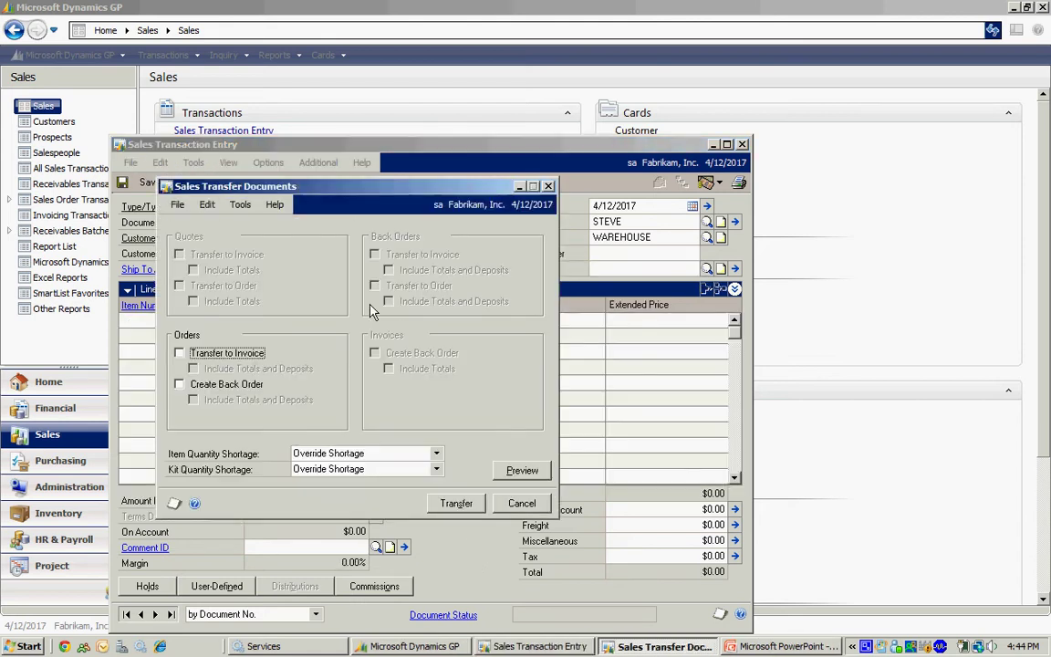
{"action": "left_click", "coordinate": [180, 353]}
{"action": "left_click", "coordinate": [194, 369]}
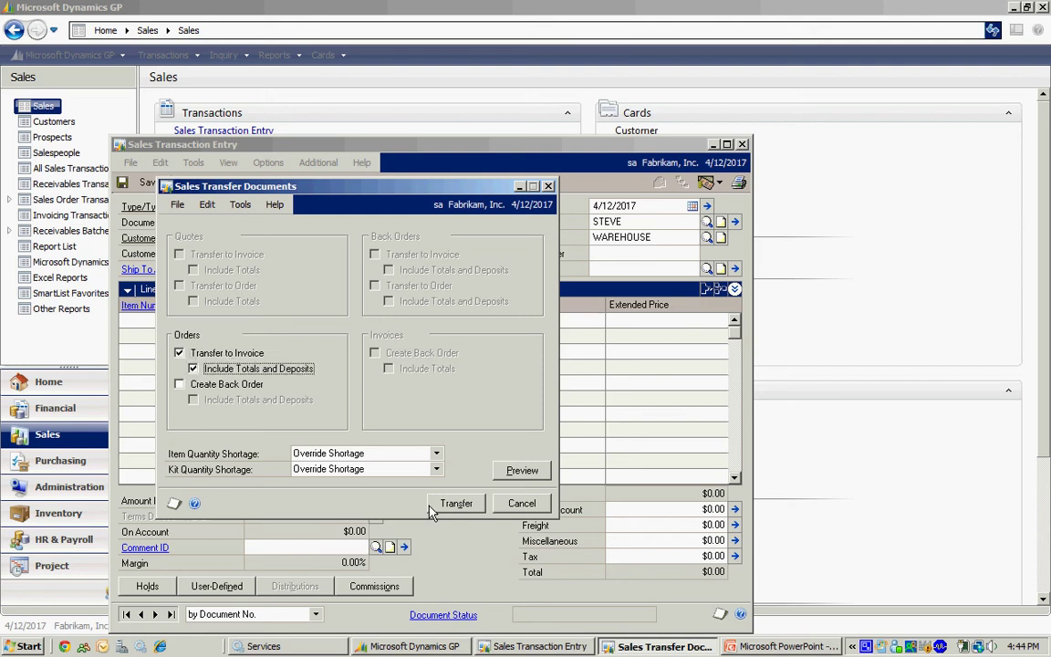
{"action": "left_click", "coordinate": [458, 504]}
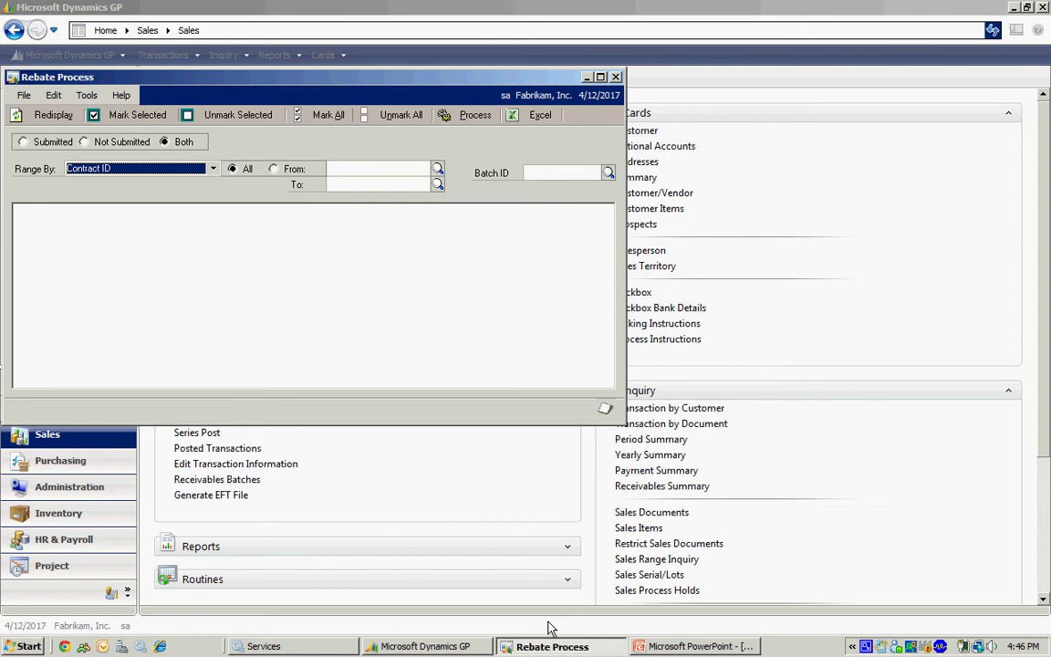
- Filter the rebate list to Not Submitted and review the CON00023 rebate of $120.00
{"action": "left_click", "coordinate": [83, 142]}
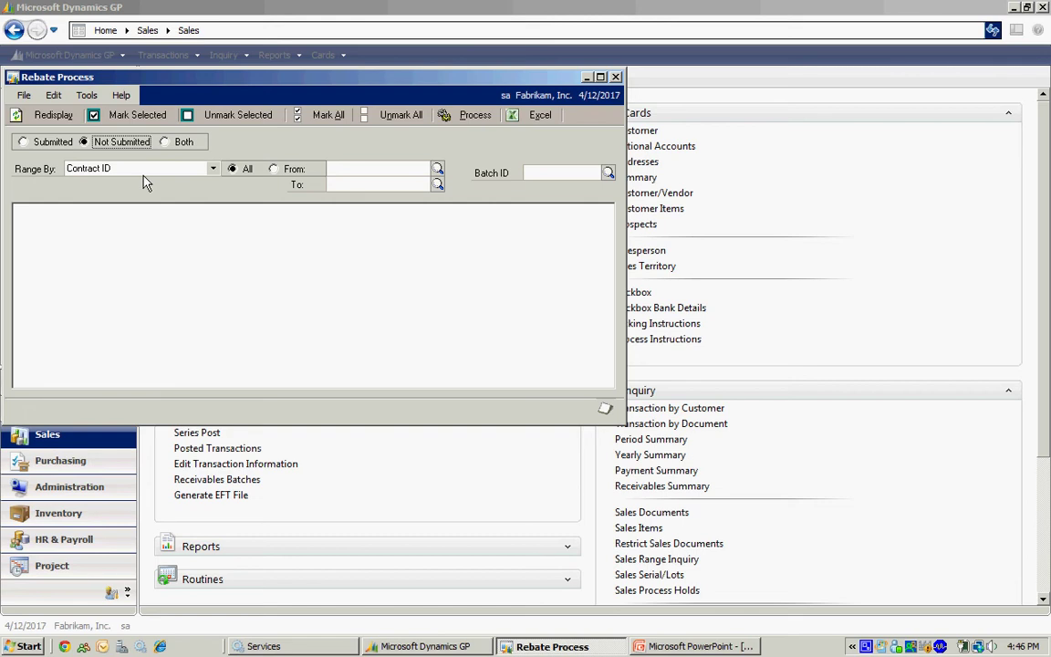
{"action": "left_click", "coordinate": [55, 115]}
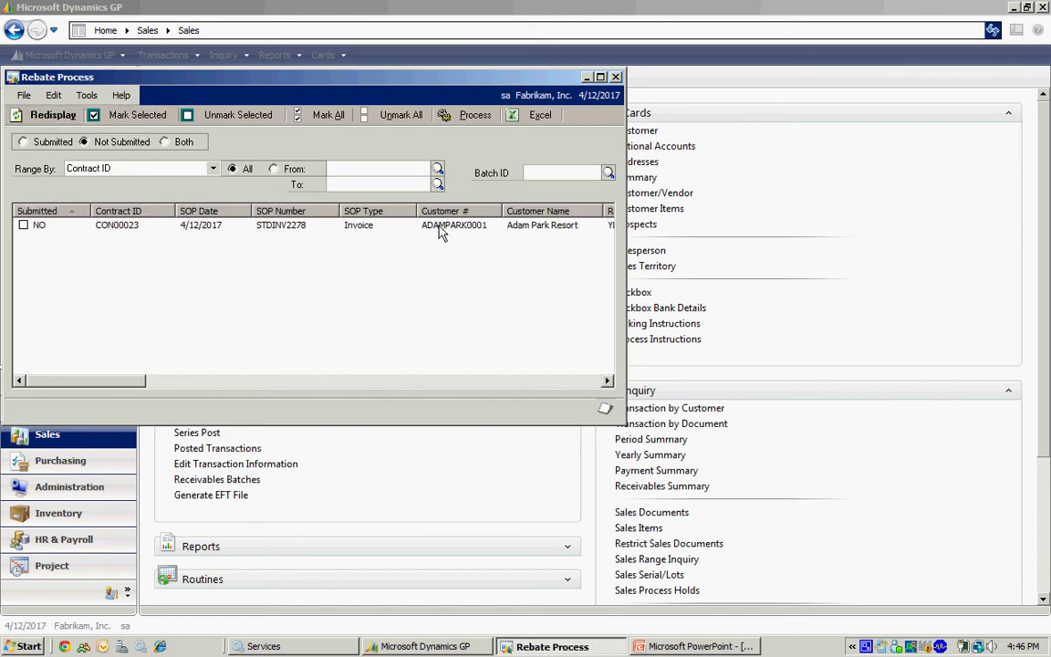
{"action": "left_click", "coordinate": [485, 381]}
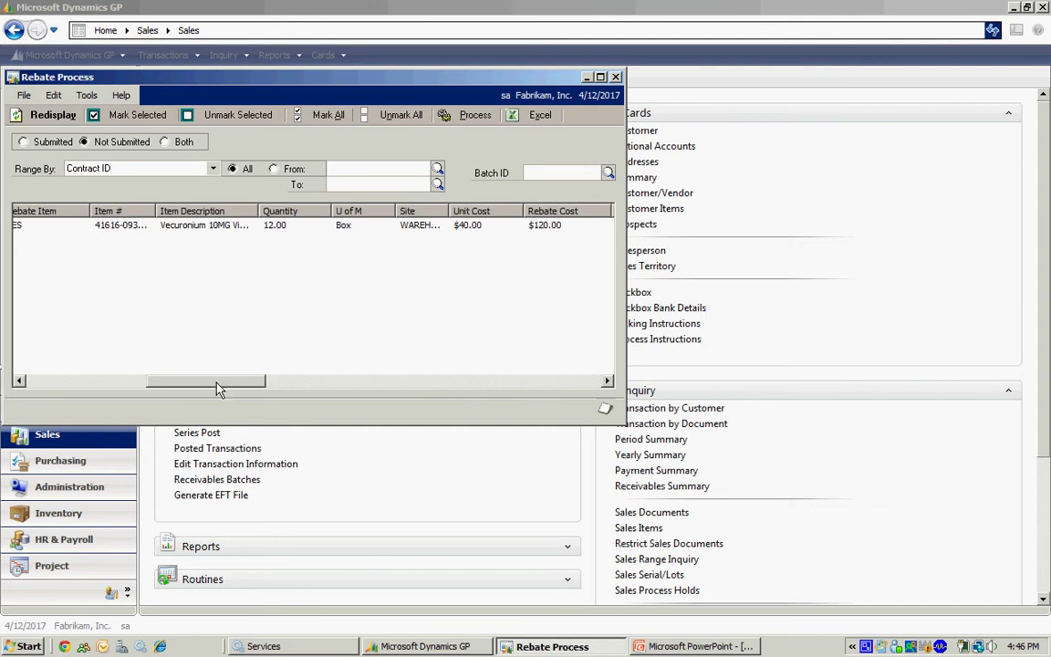
{"action": "left_click_drag", "start_coordinate": [219, 388], "coordinate": [105, 382]}
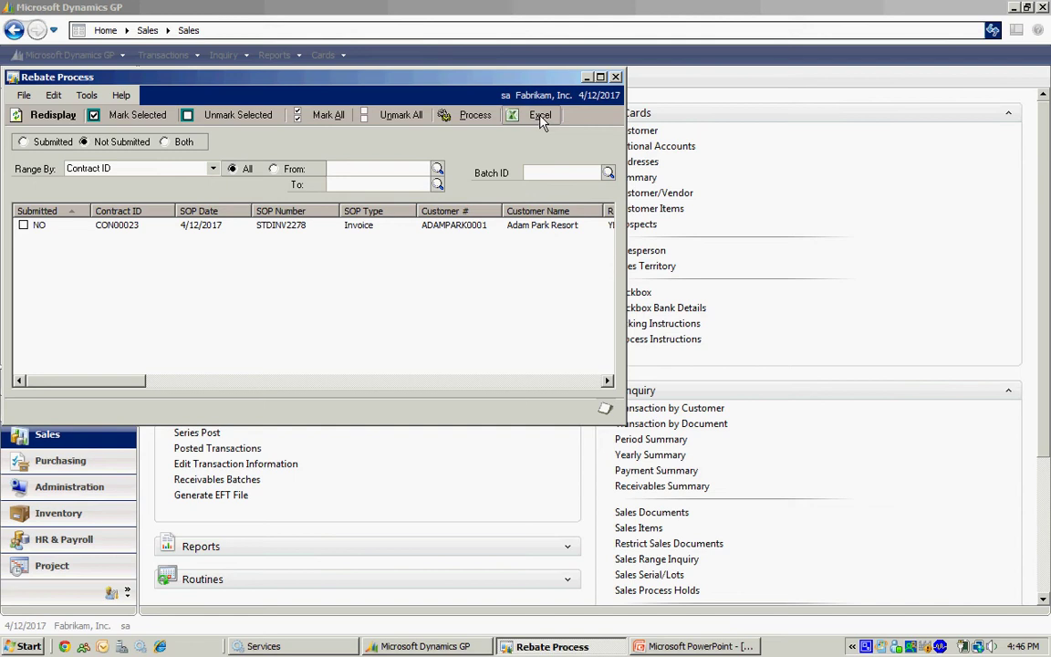
- Mark the CON00023 rebate and create batch REBATES for it
{"action": "left_click", "coordinate": [331, 117]}
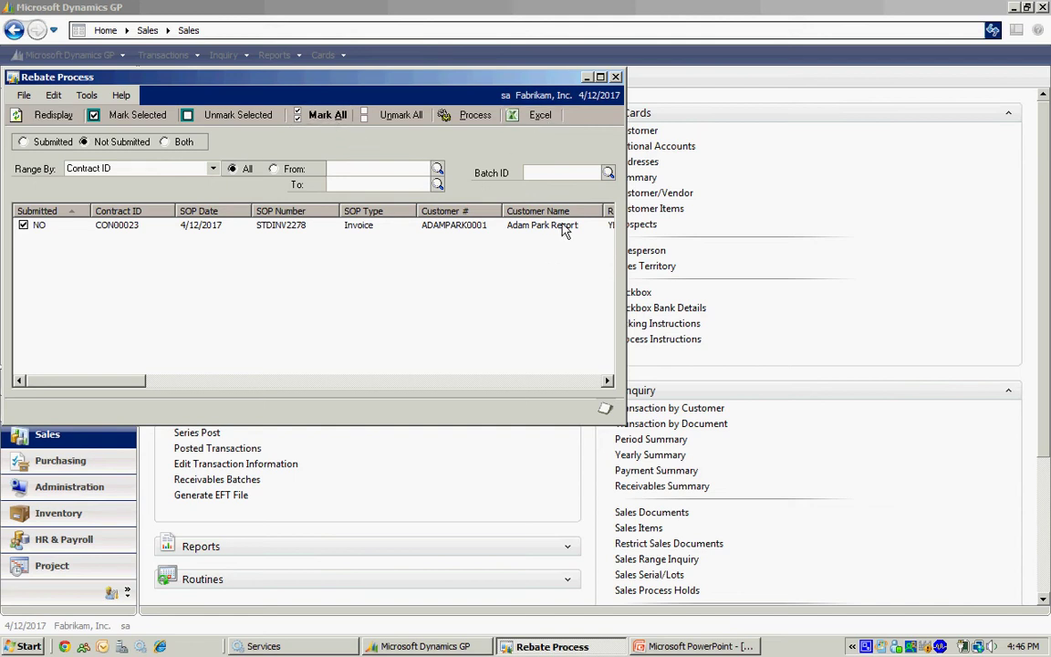
{"action": "left_click", "coordinate": [554, 175]}
{"action": "type", "text": "REBATES"}
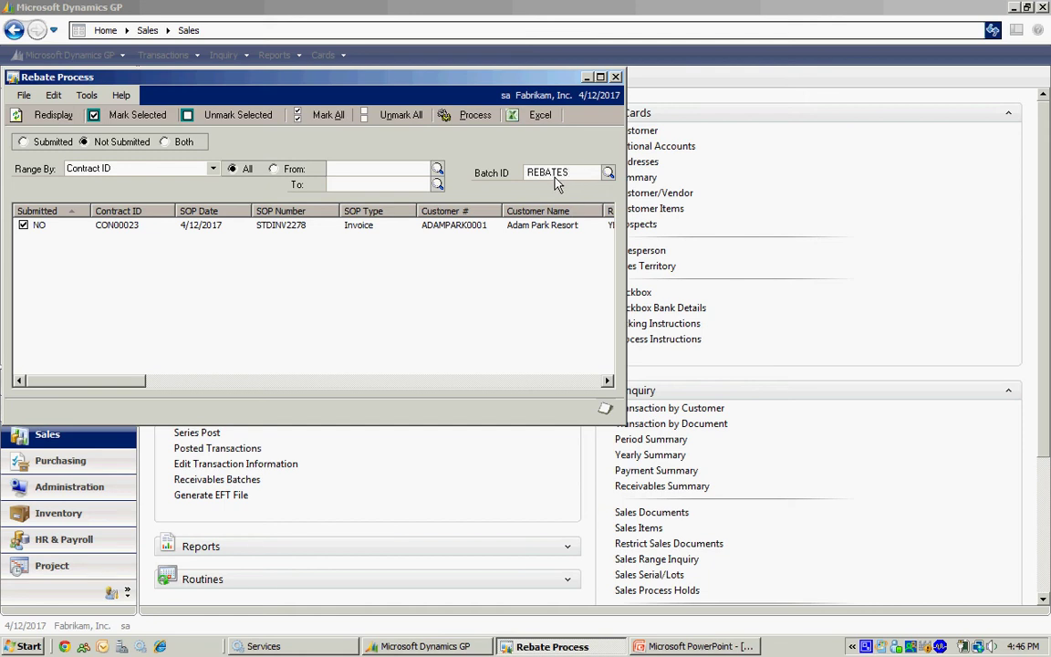
{"action": "key", "text": "Tab"}
{"action": "key", "text": "Return"}
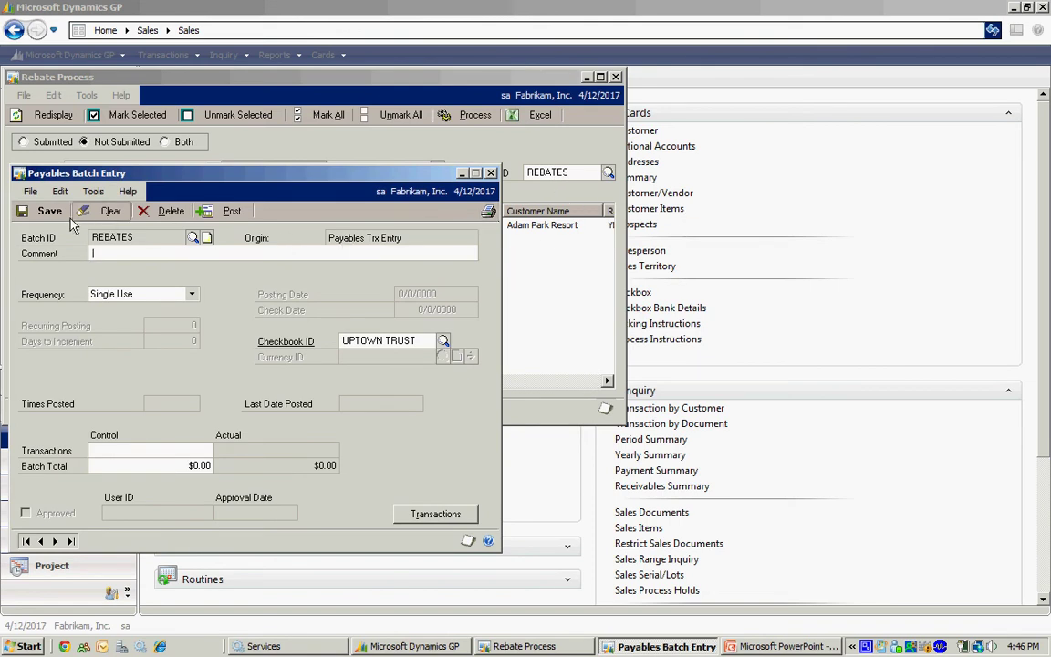
{"action": "left_click", "coordinate": [105, 211]}
{"action": "left_click", "coordinate": [489, 173]}
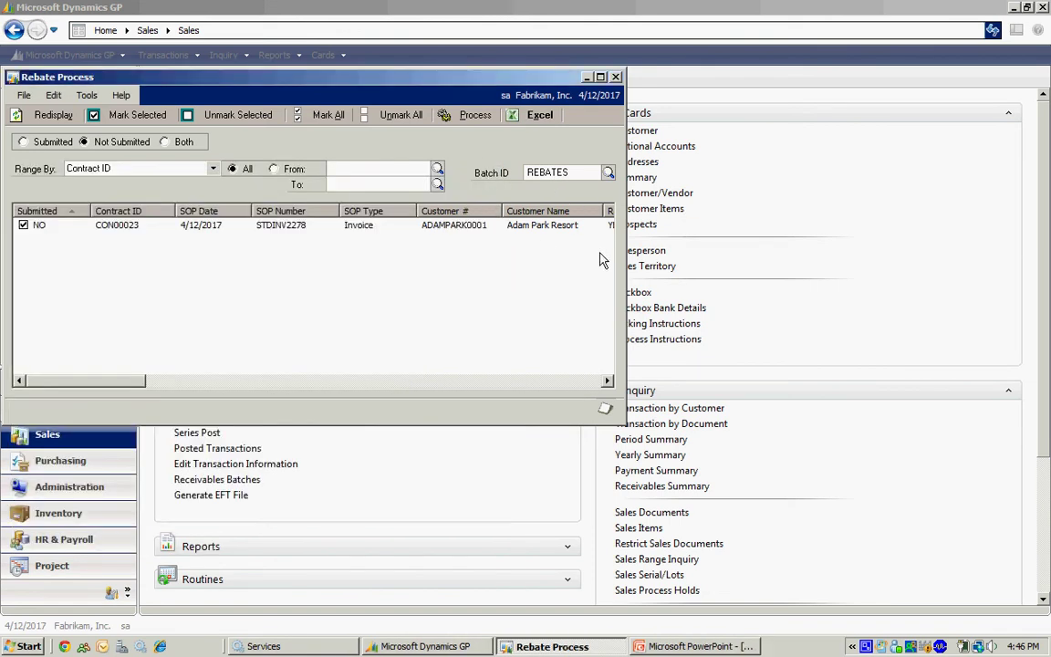
- Process the marked rebate into a payables transaction, confirming the prompts
{"action": "left_click", "coordinate": [470, 117]}
{"action": "left_click", "coordinate": [493, 372]}
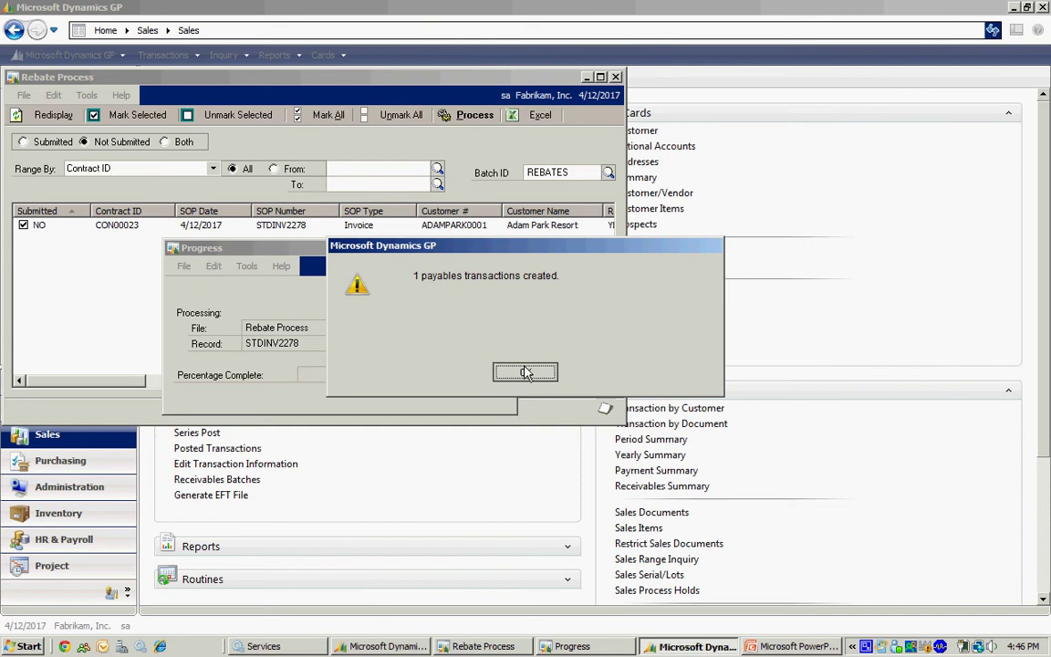
{"action": "left_click", "coordinate": [527, 372]}
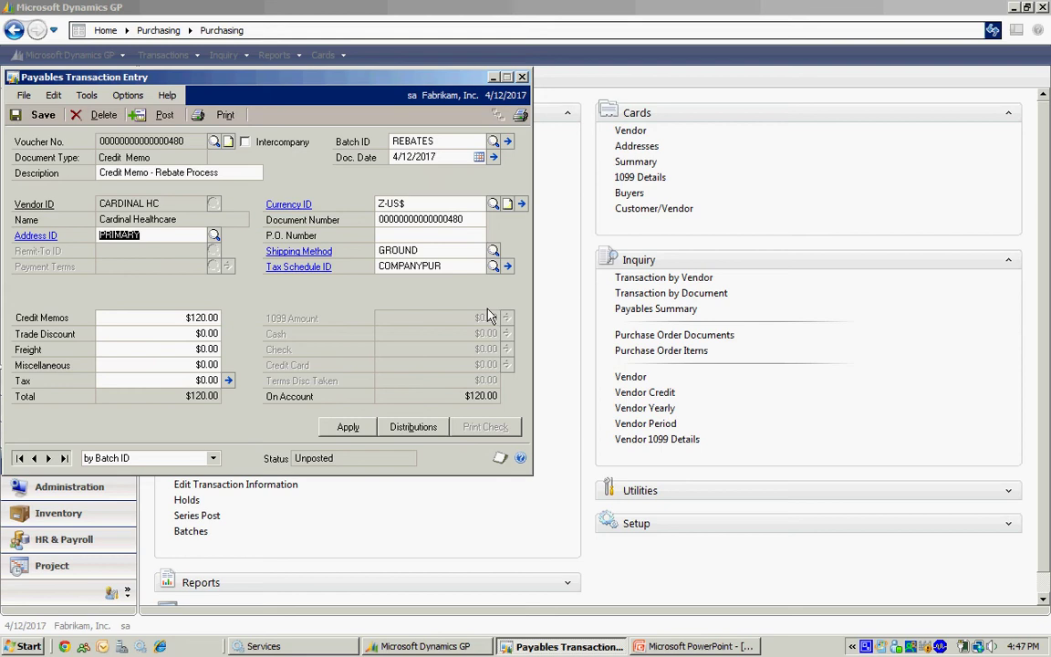
- Save the $120.00 rebate credit memo and check the REBATES batch details
{"action": "left_click", "coordinate": [37, 115]}
{"action": "left_click", "coordinate": [507, 141]}
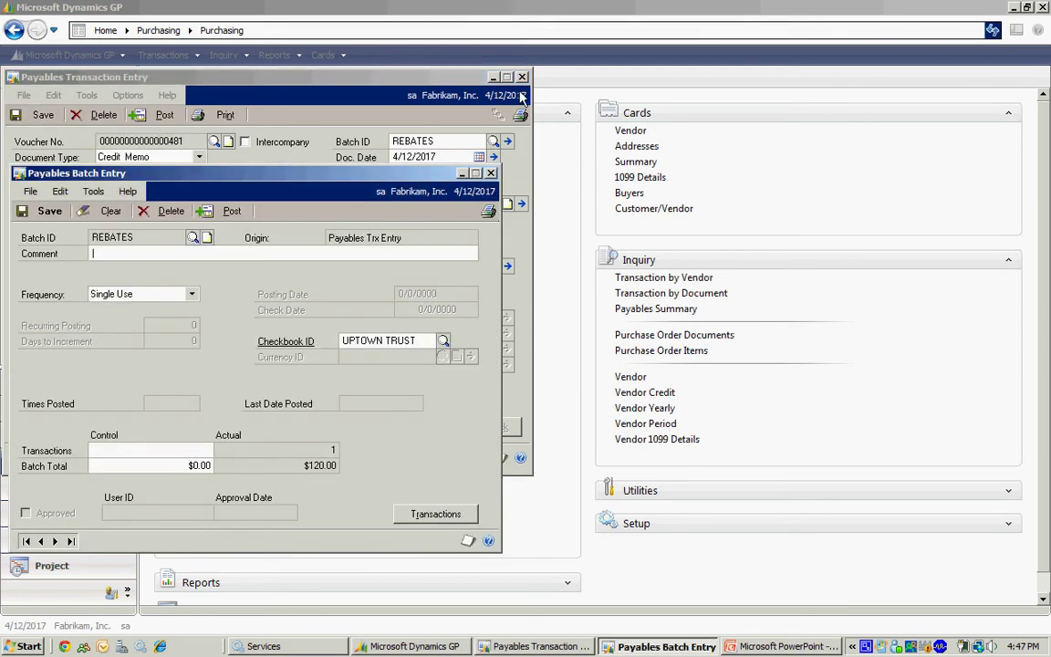
{"action": "left_click", "coordinate": [491, 173]}
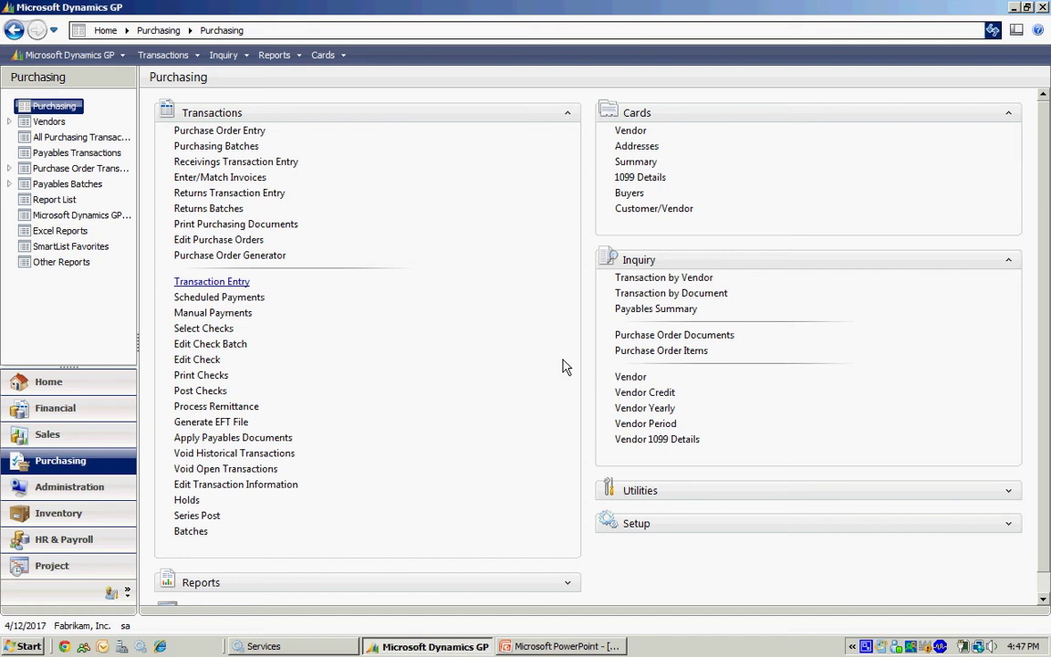
- Add check batch REBATES posting 04/12/17 from the UPTOWN TRUST checkbook, and save it
{"action": "left_click", "coordinate": [216, 346]}
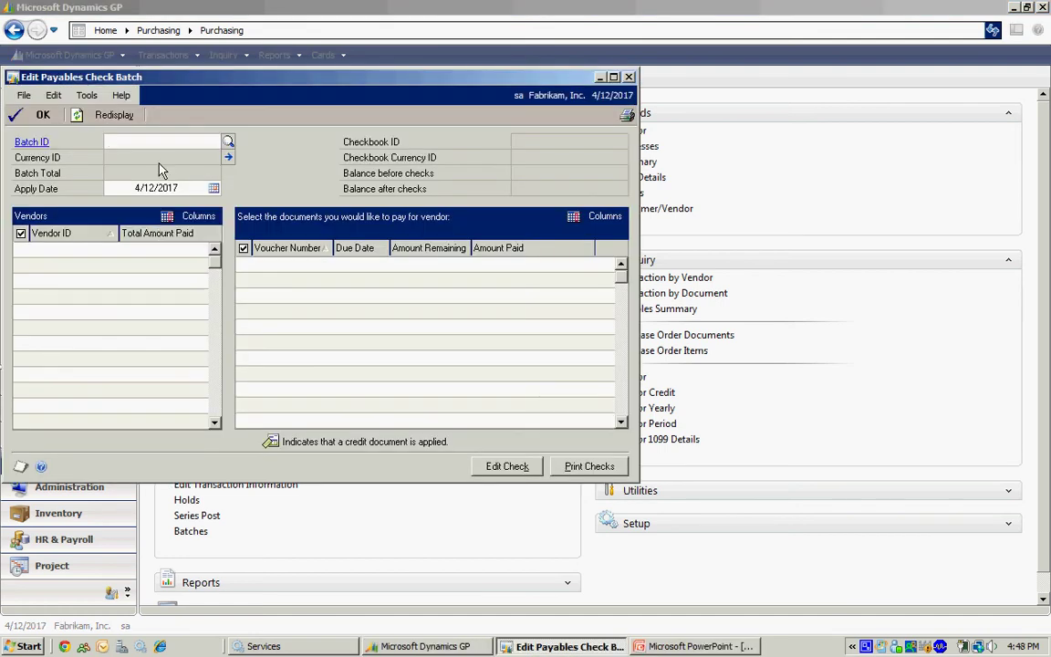
{"action": "type", "text": "REBATES"}
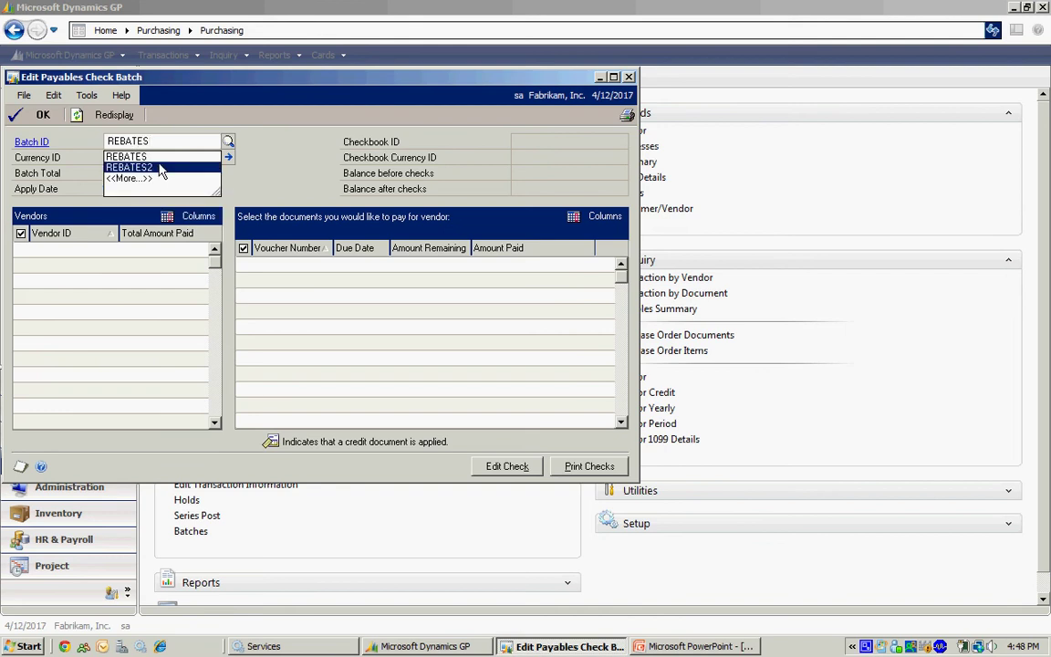
{"action": "key", "text": "Tab"}
{"action": "left_click", "coordinate": [476, 337]}
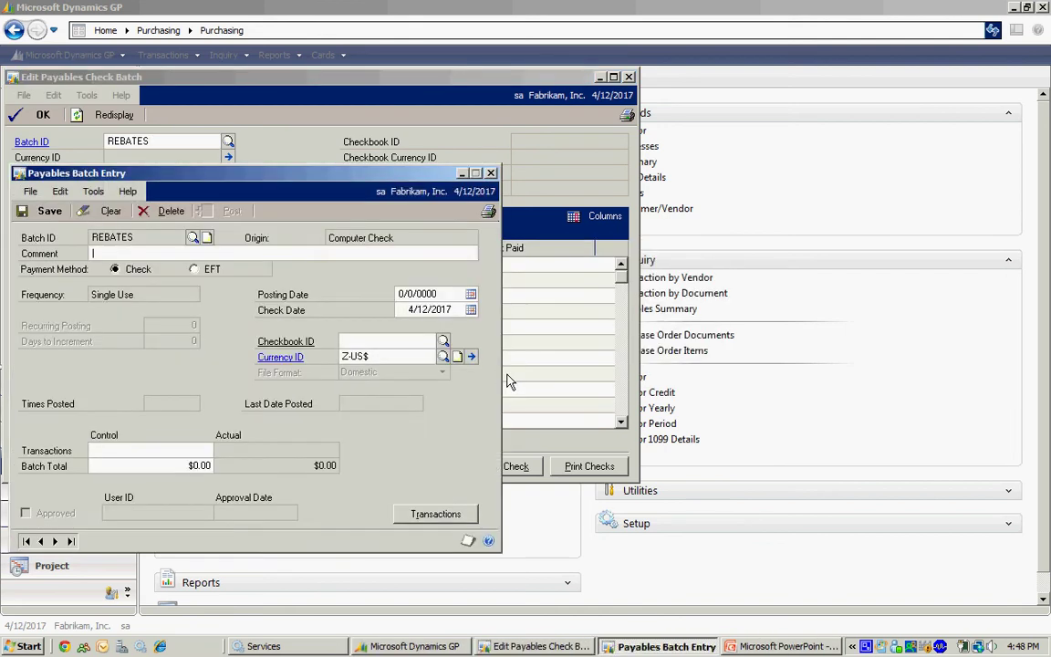
{"action": "left_click", "coordinate": [437, 295]}
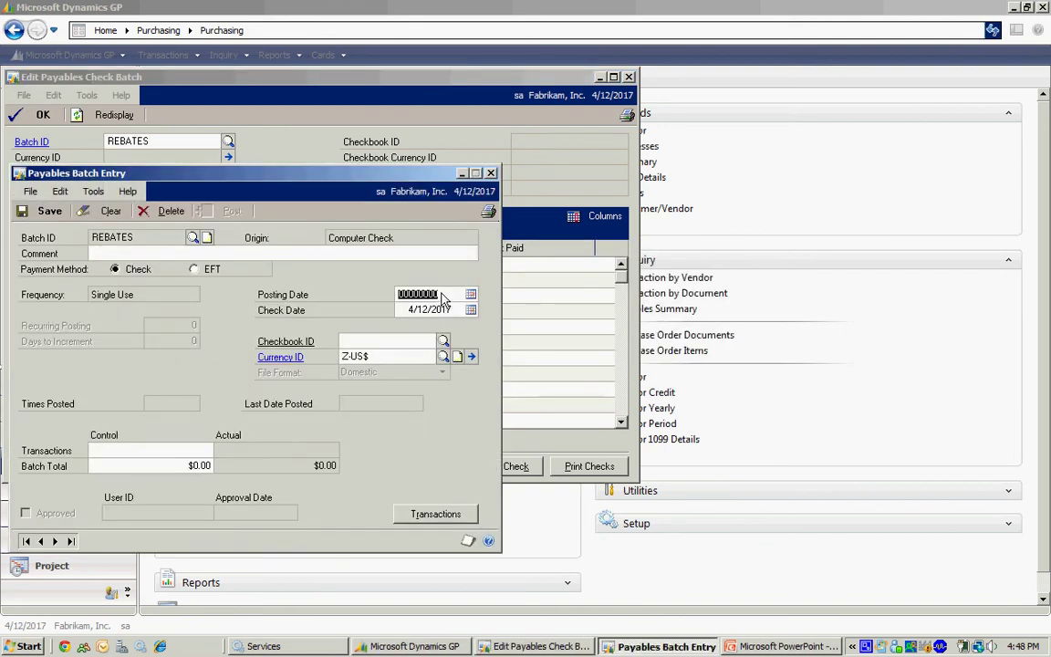
{"action": "type", "text": "041217"}
{"action": "key", "text": "Tab"}
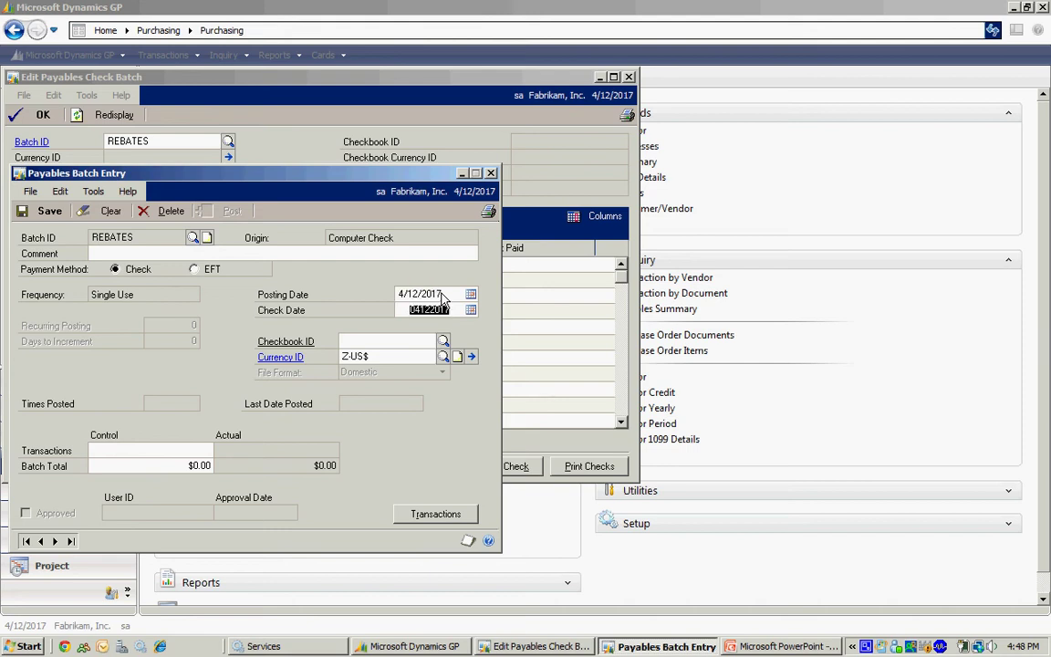
{"action": "left_click", "coordinate": [406, 342]}
{"action": "left_click", "coordinate": [444, 341]}
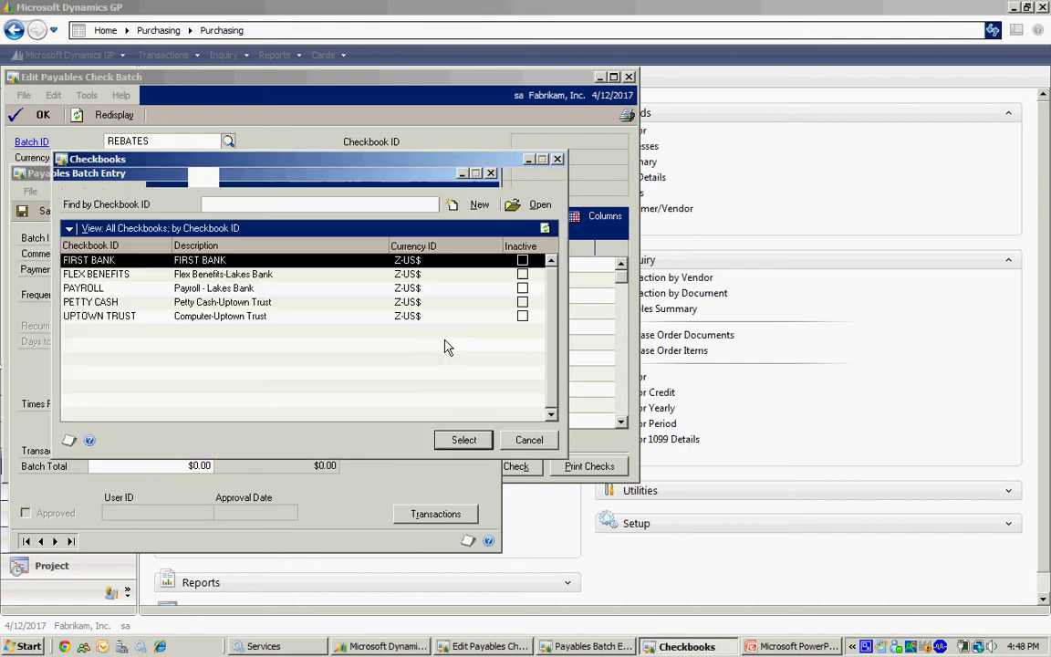
{"action": "double_click", "coordinate": [287, 325]}
{"action": "left_click", "coordinate": [46, 211]}
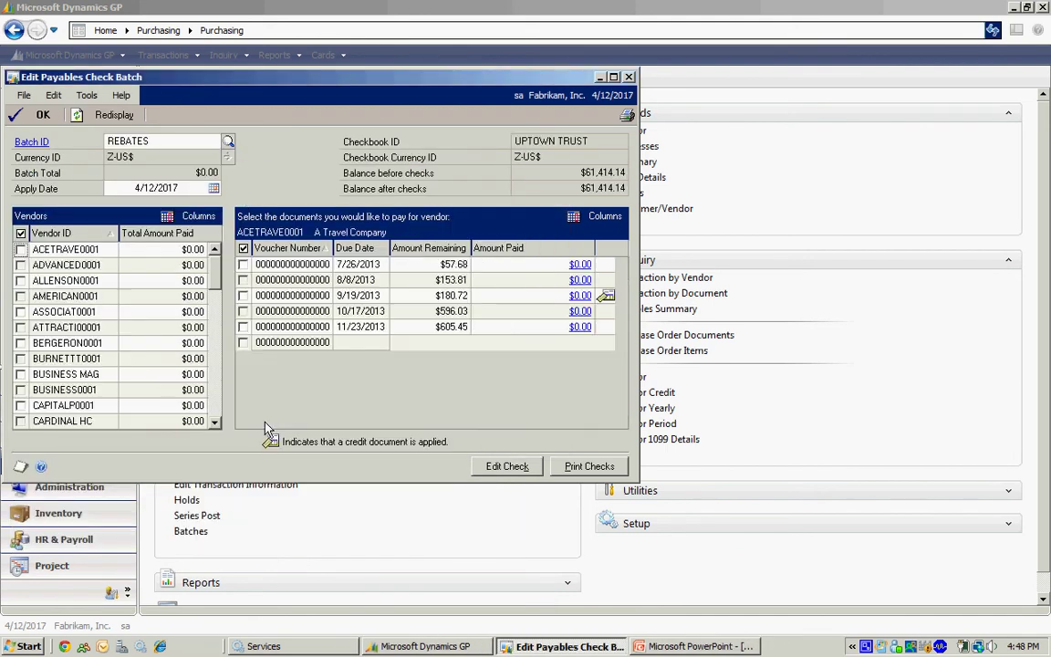
- Select CARDINAL HC for payment and review its $120.00 credit against the $360.00 payment
{"action": "left_click", "coordinate": [20, 422]}
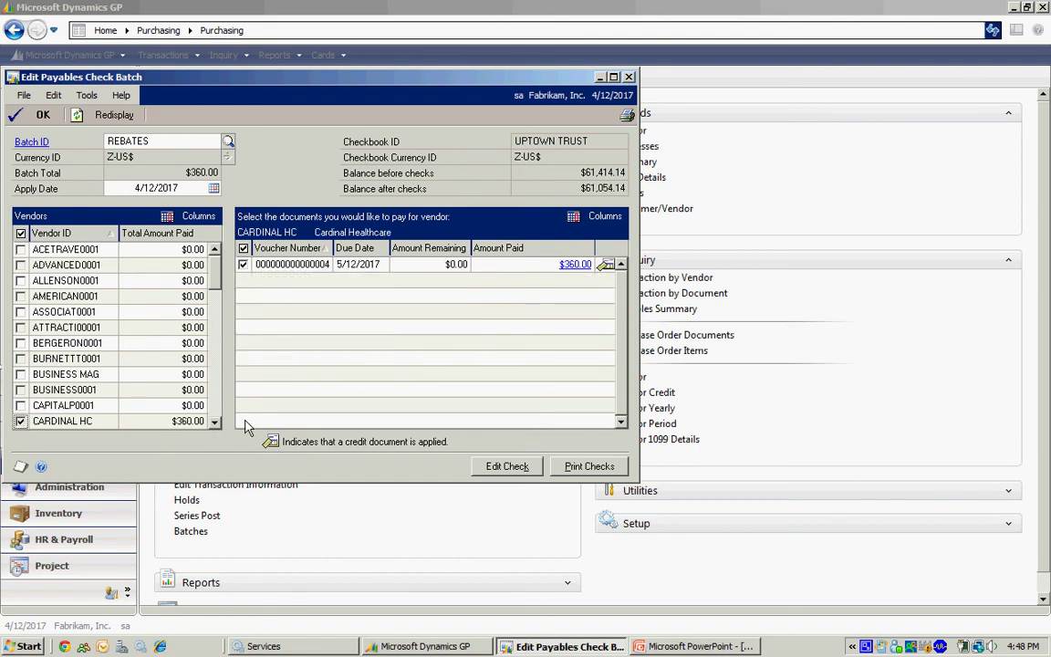
{"action": "left_click", "coordinate": [575, 265]}
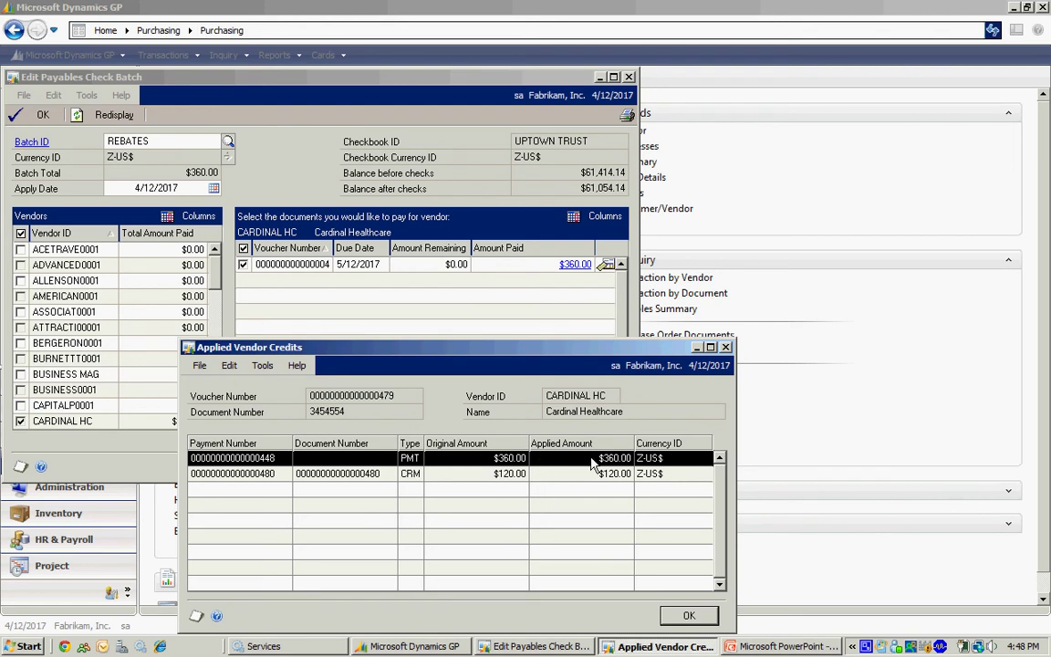
{"action": "left_click", "coordinate": [687, 617]}
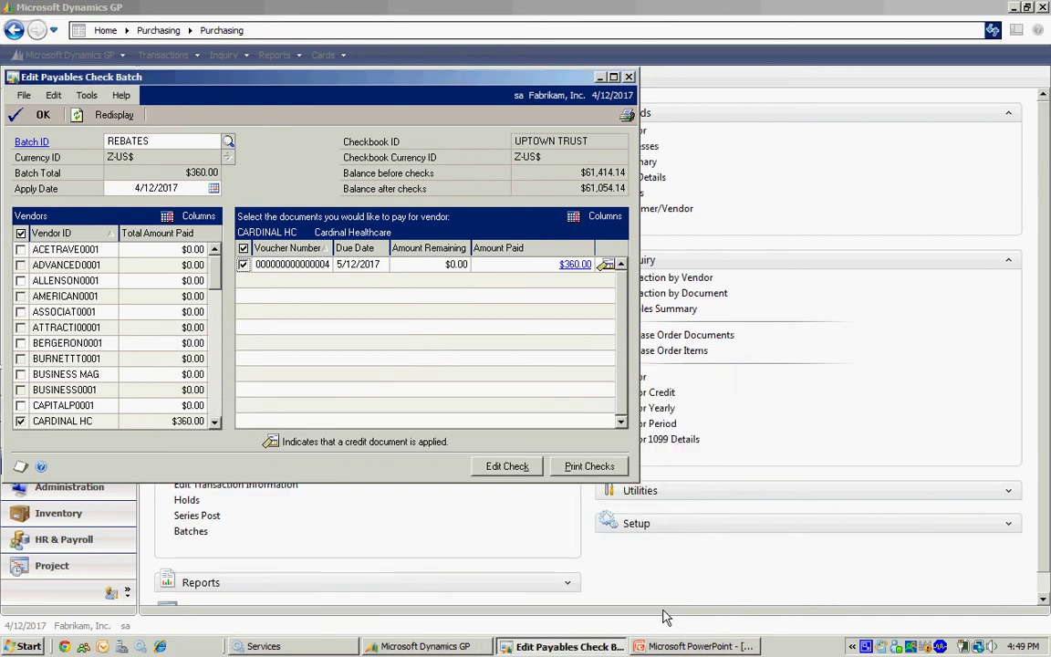
- Print the REBATES batch checks for Cardinal Healthcare to the screen and post them
{"action": "left_click", "coordinate": [591, 466]}
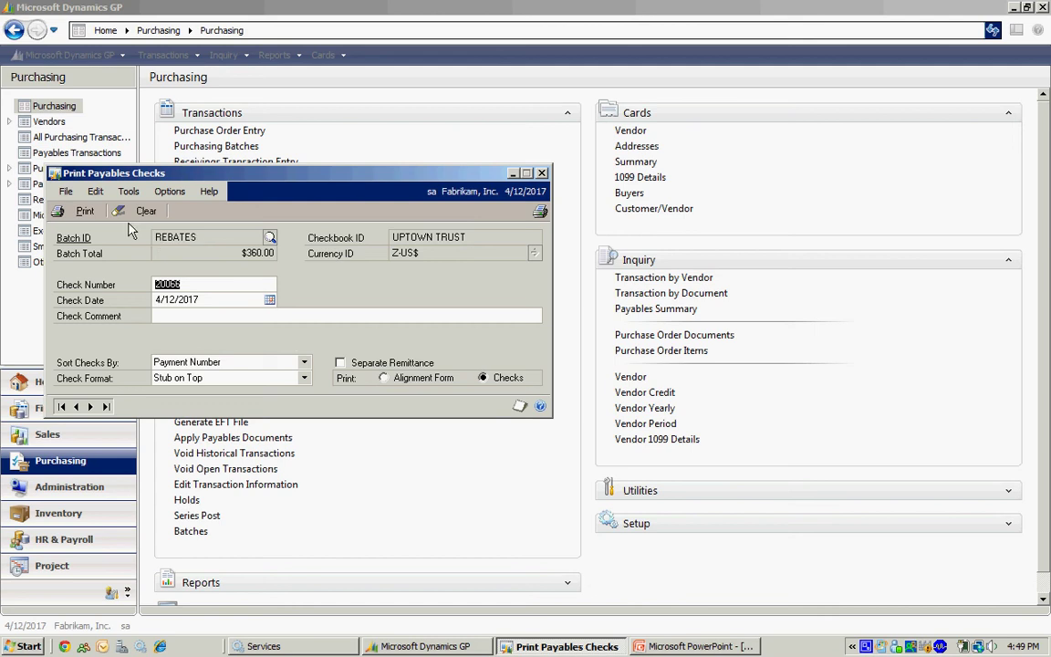
{"action": "left_click", "coordinate": [82, 211]}
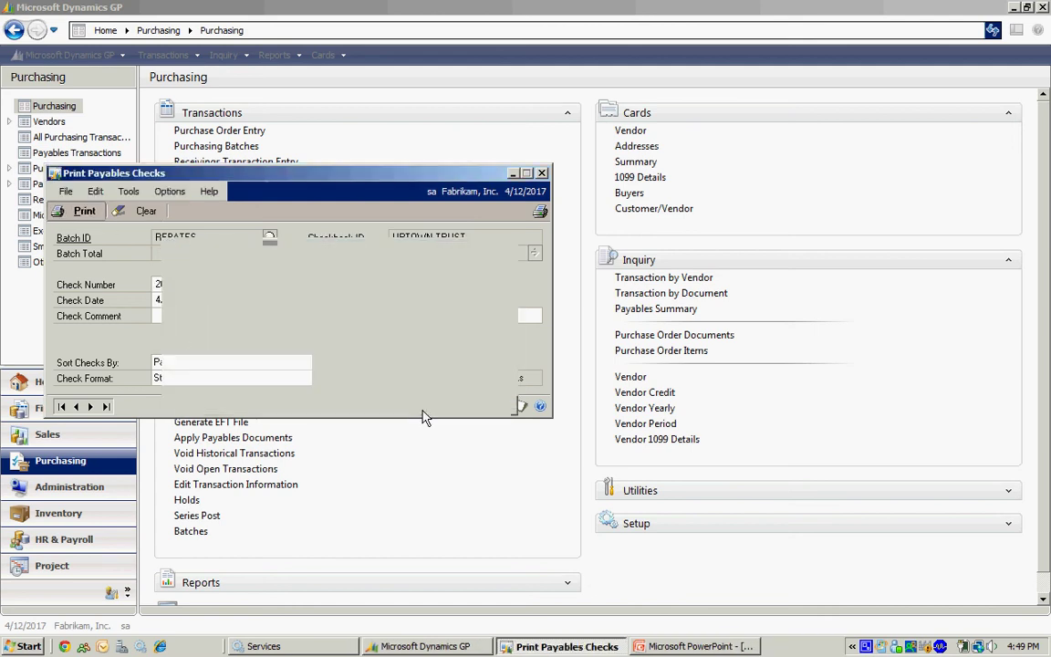
{"action": "left_click", "coordinate": [396, 326]}
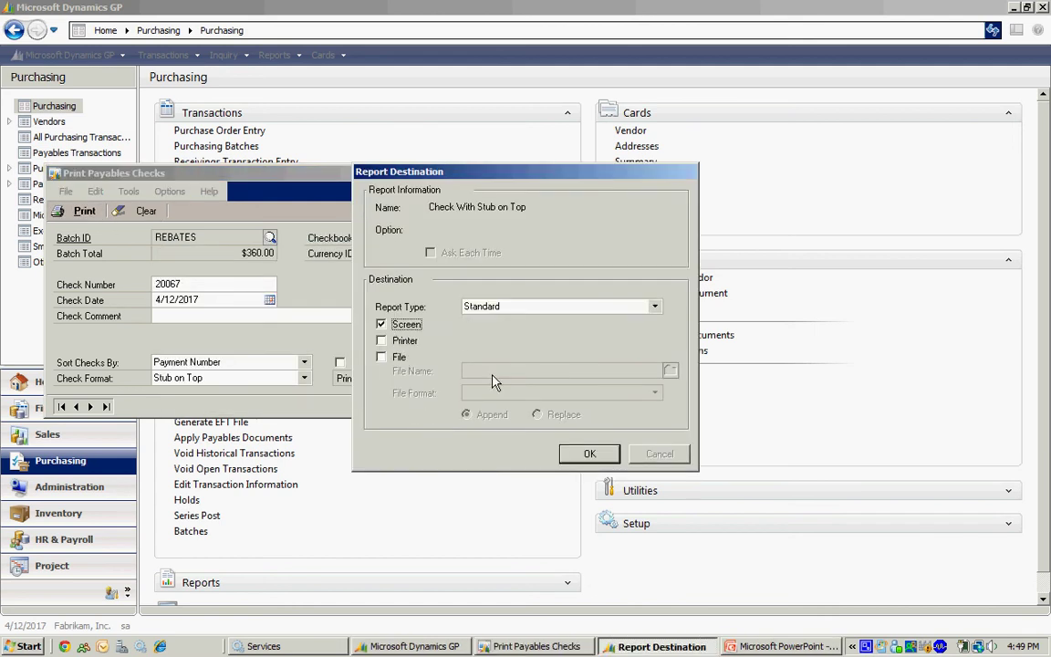
{"action": "left_click", "coordinate": [589, 454]}
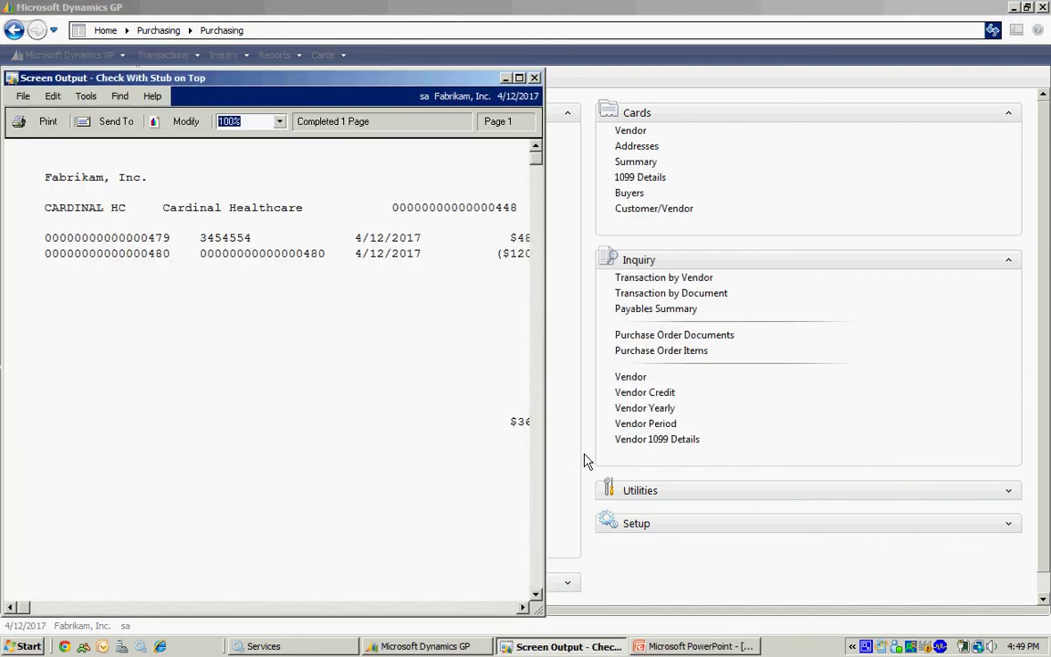
{"action": "left_click", "coordinate": [400, 376]}
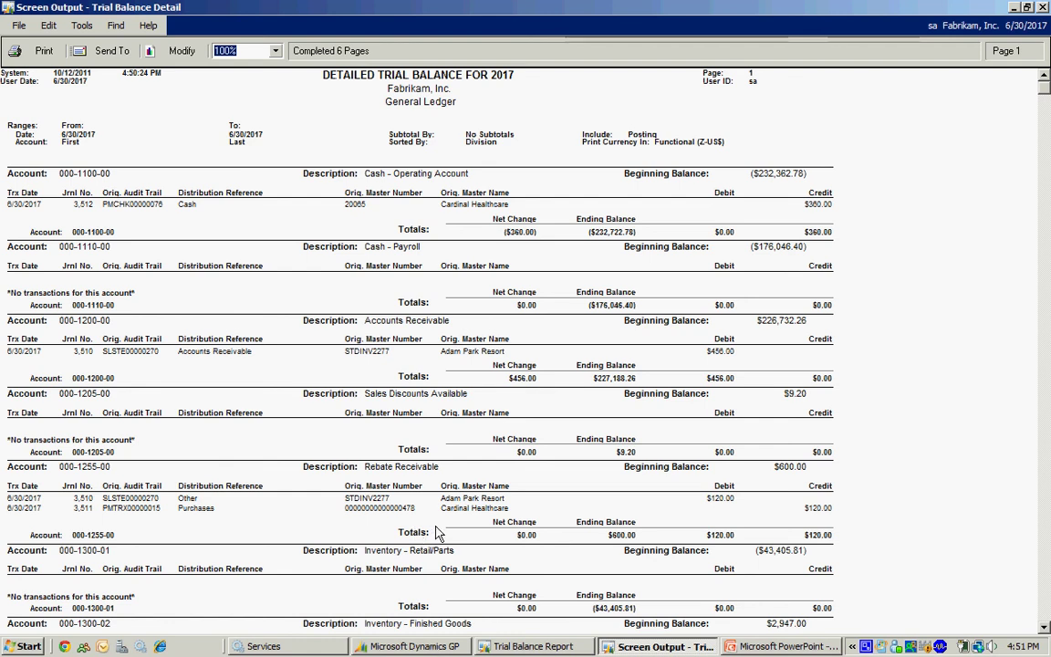
{"action": "scroll", "coordinate": [435, 532], "scroll_direction": "down", "scroll_amount": 5}
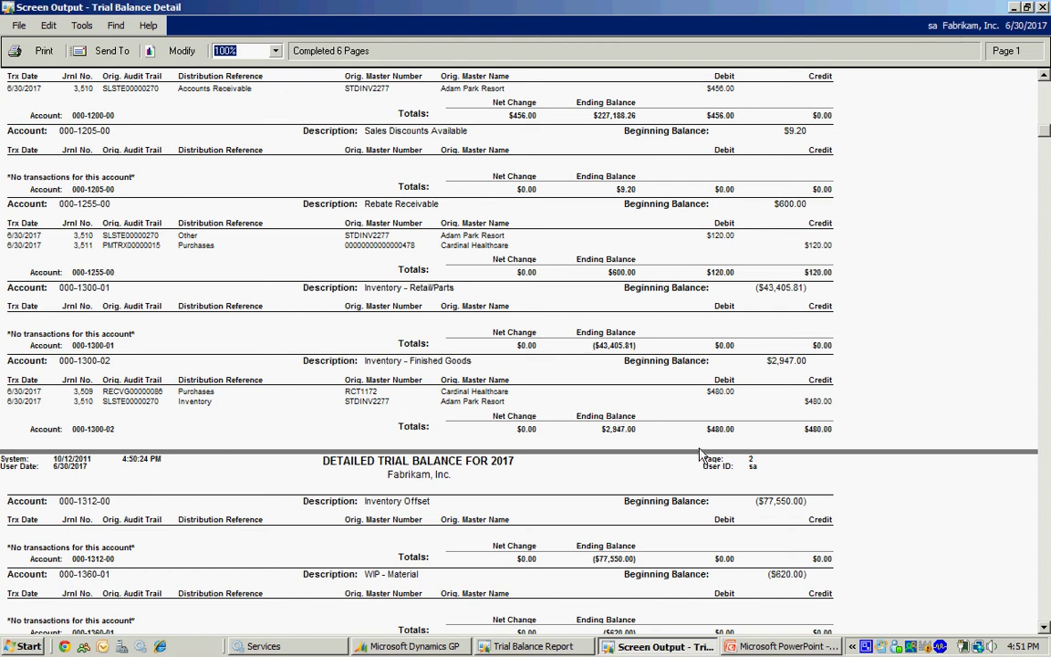
{"action": "scroll", "coordinate": [609, 520], "scroll_direction": "down", "scroll_amount": 4}
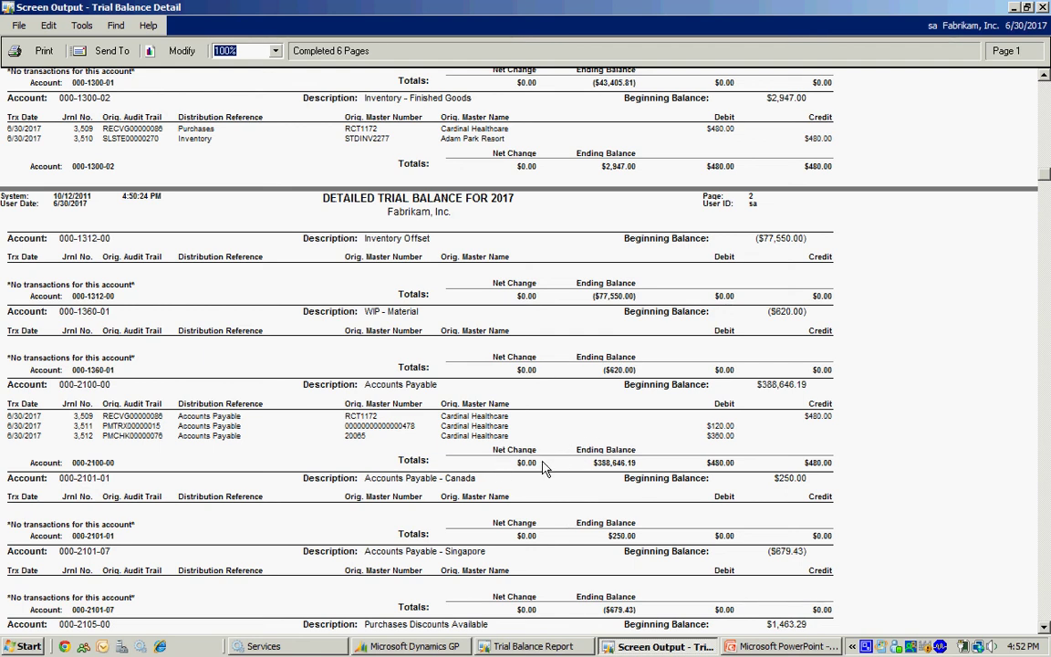
{"action": "scroll", "coordinate": [542, 469], "scroll_direction": "down", "scroll_amount": 10}
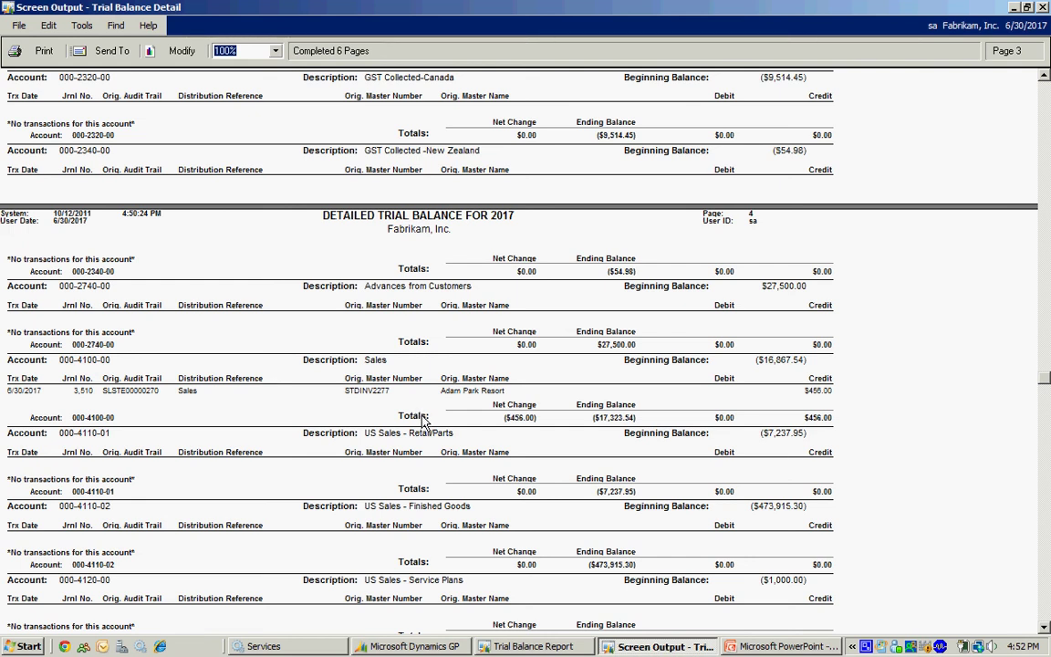
{"action": "scroll", "coordinate": [423, 419], "scroll_direction": "down", "scroll_amount": 5}
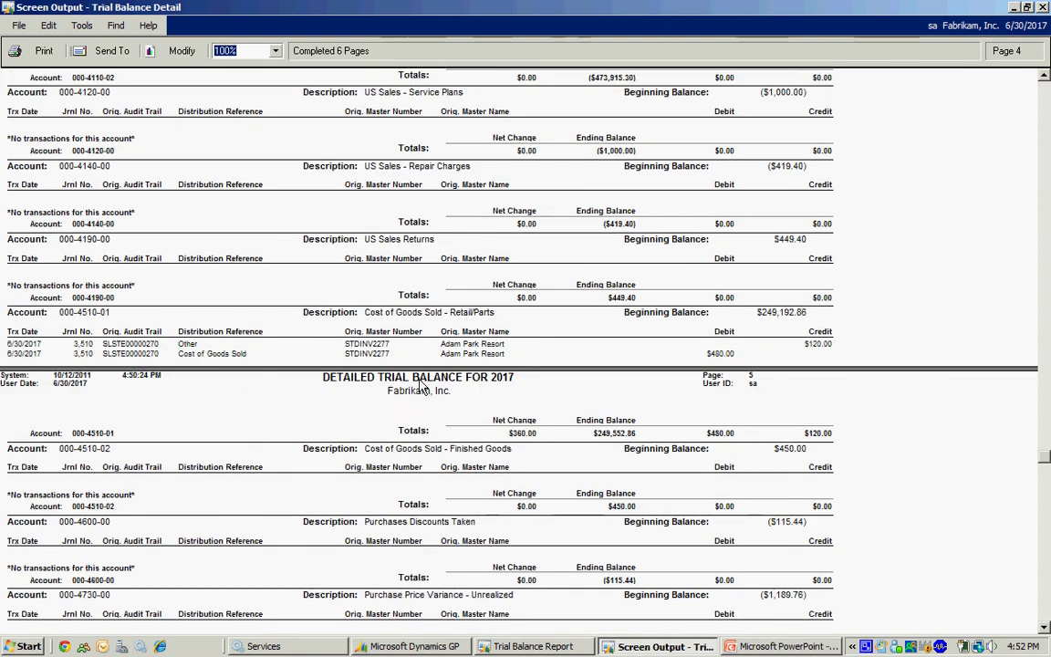